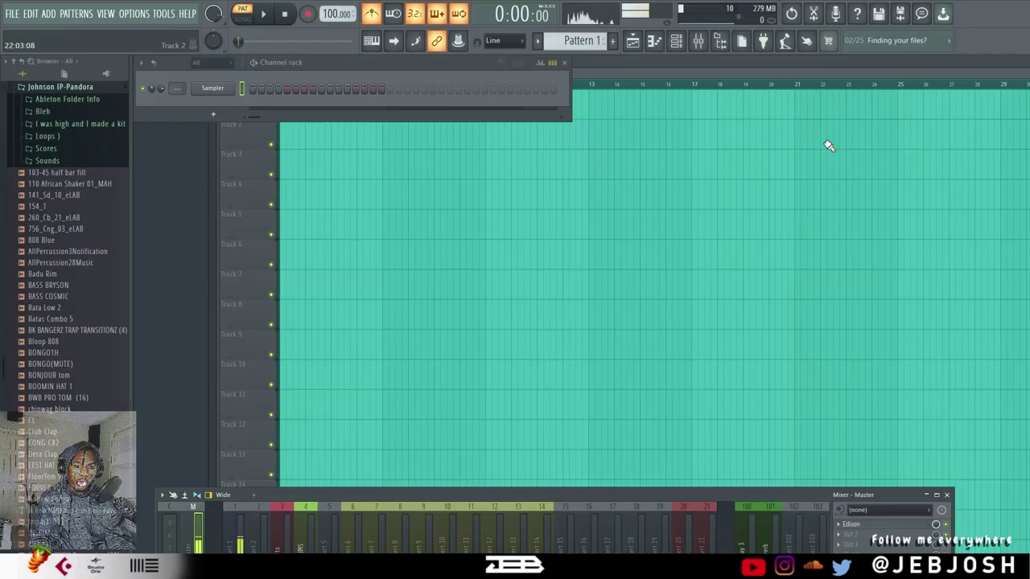
Place the 'I was High asf when i made this 100bom' loop on Track 2 and preview it
click(119, 125)
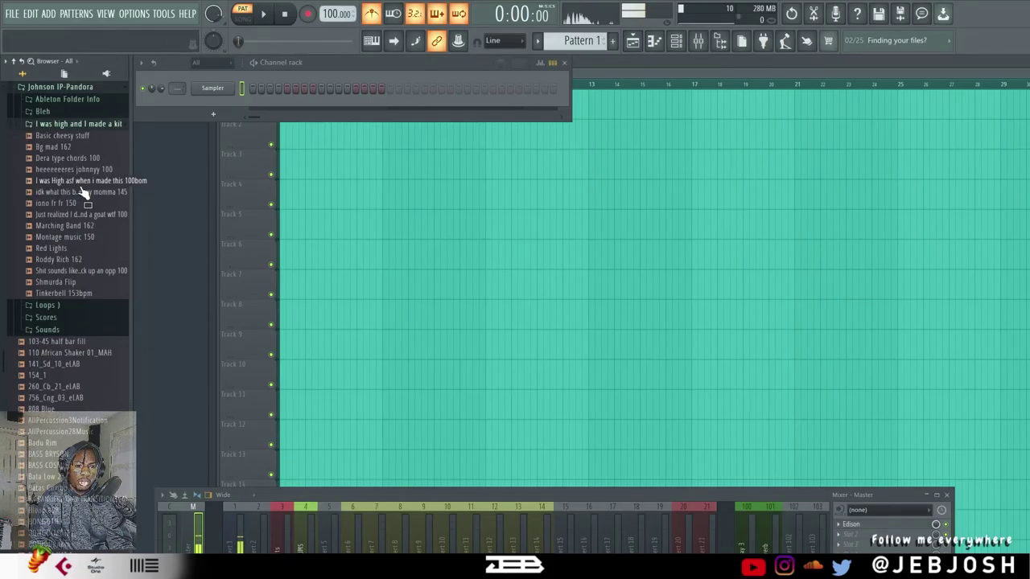
drag(80, 188, 283, 140)
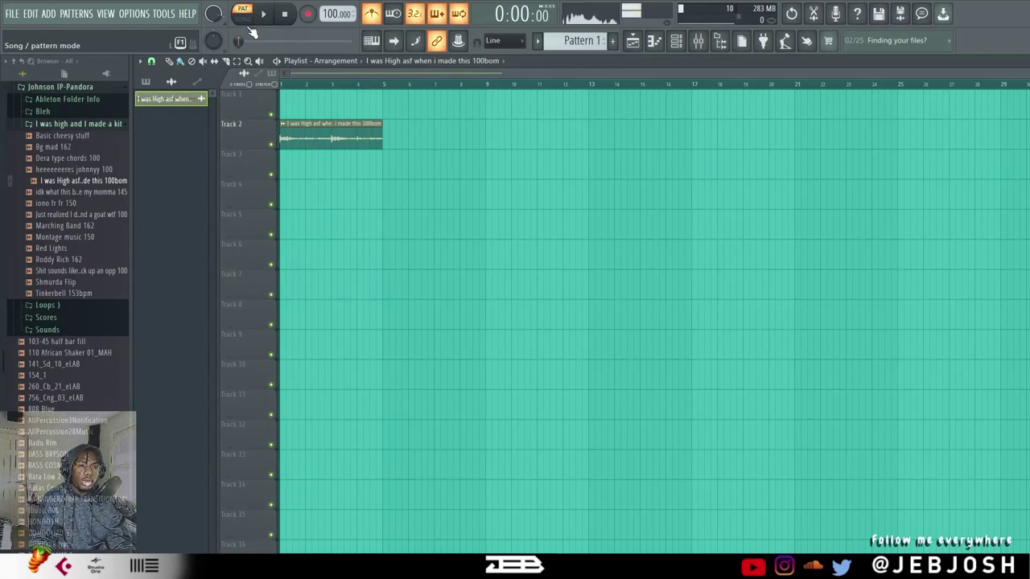
key(space)
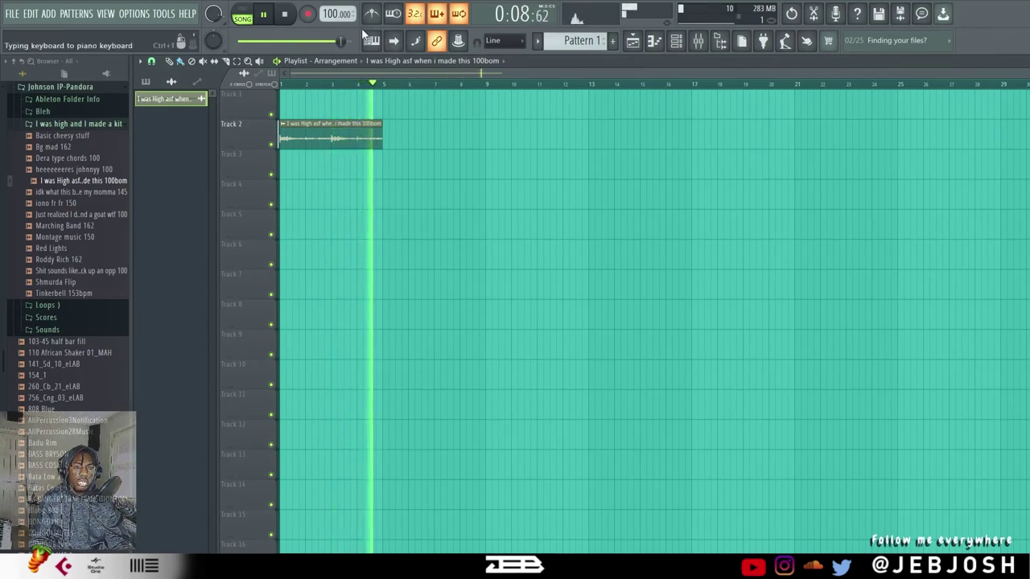
click(290, 17)
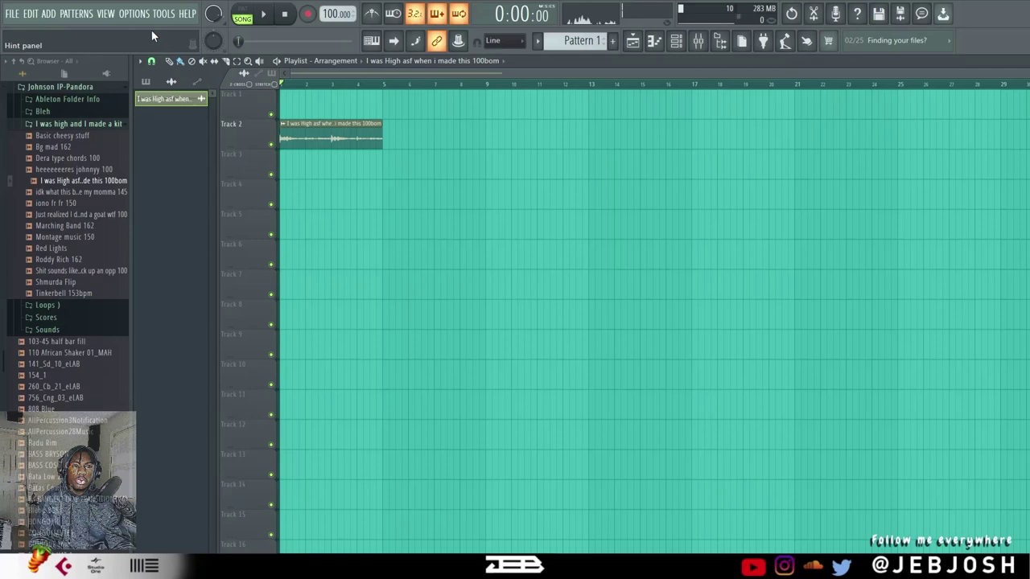
click(50, 14)
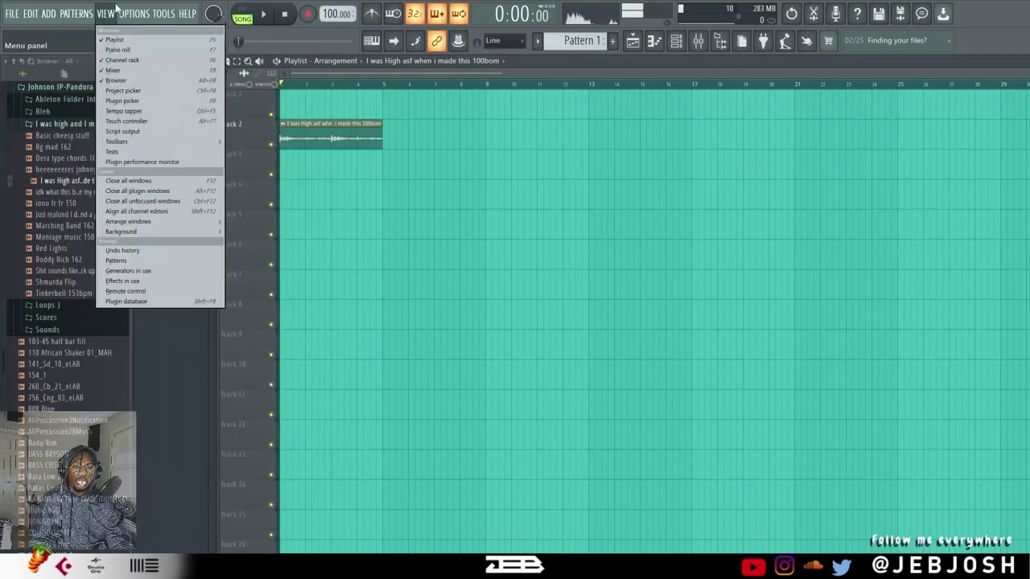
click(402, 137)
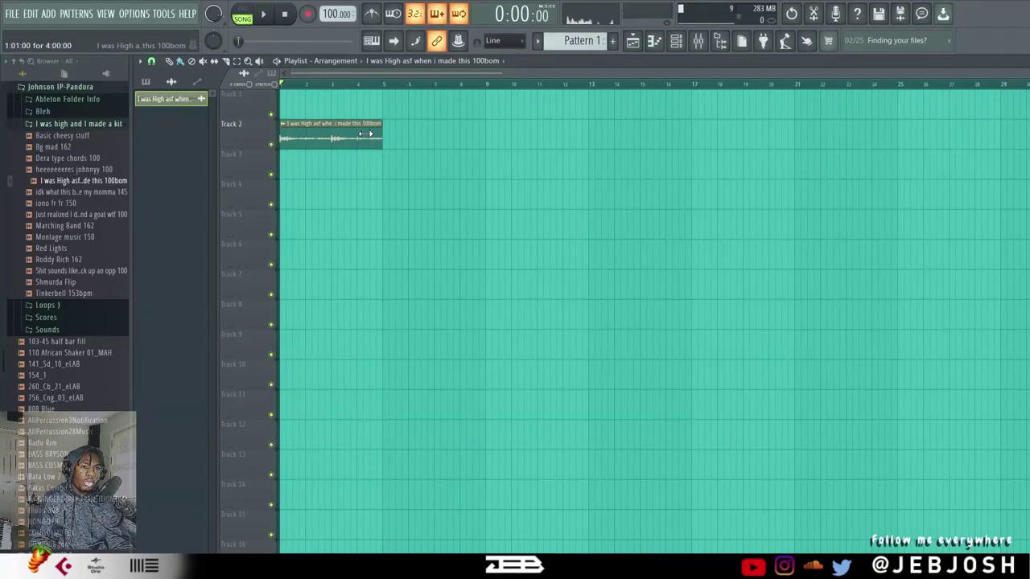
Route the loop's channel to mixer track 2 and load Melodyne into an empty FX slot
double_click(355, 123)
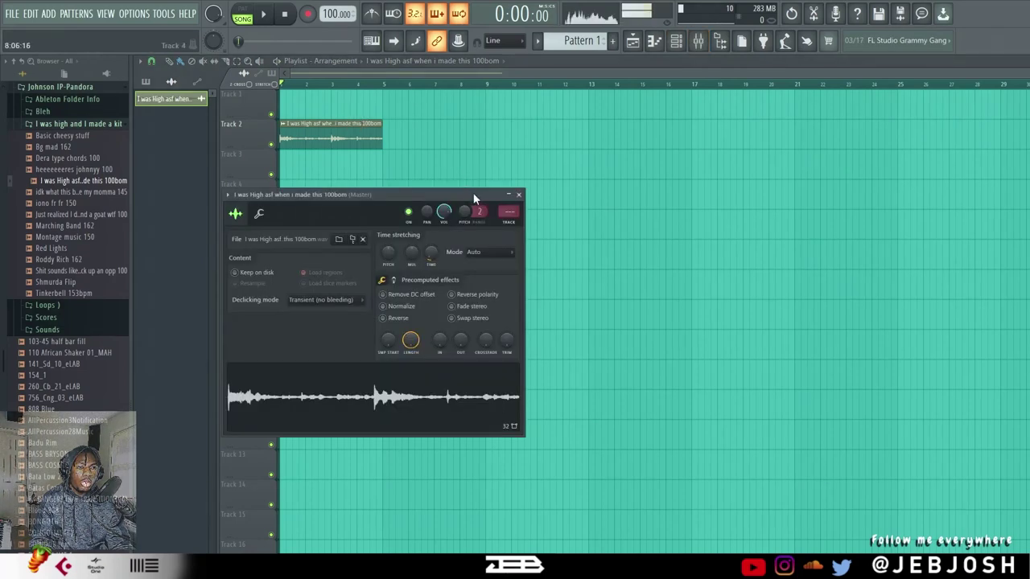
click(509, 218)
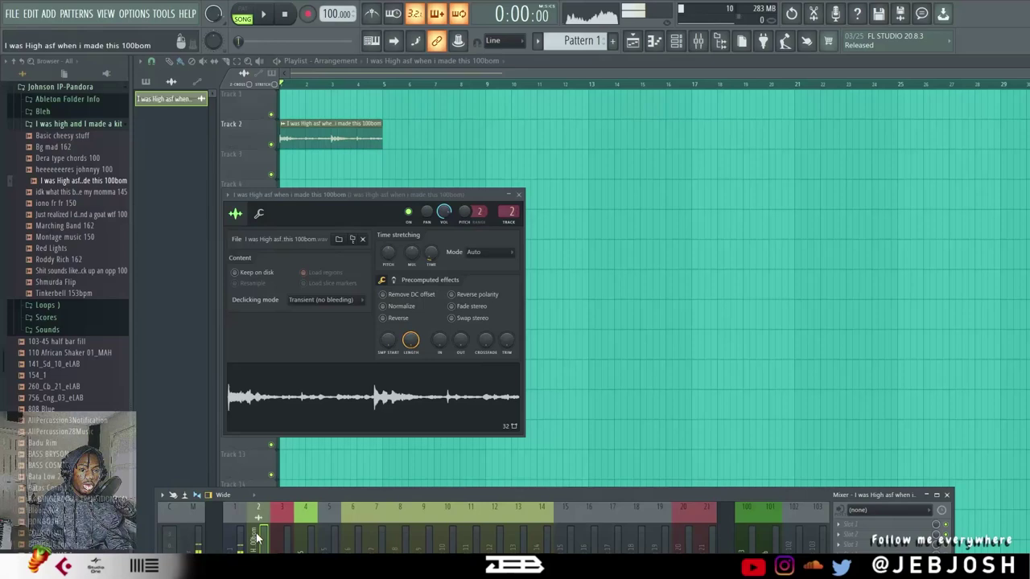
click(853, 541)
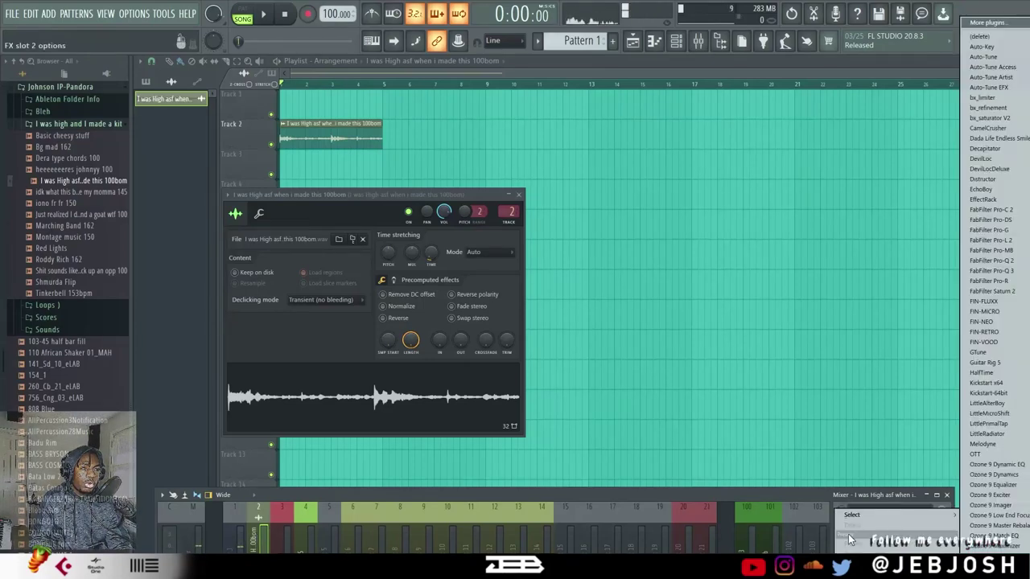
mouse_move(861, 520)
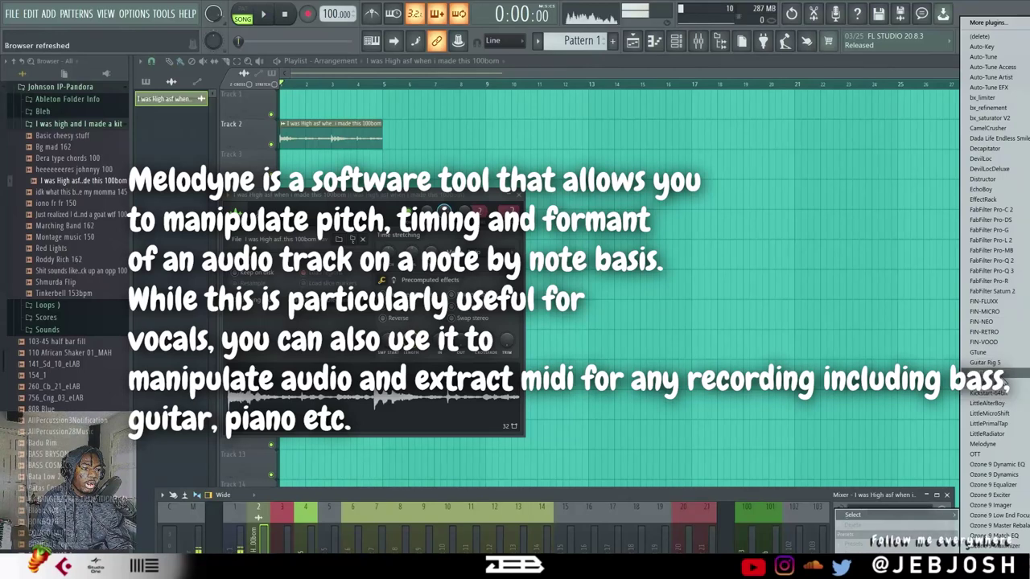
click(985, 443)
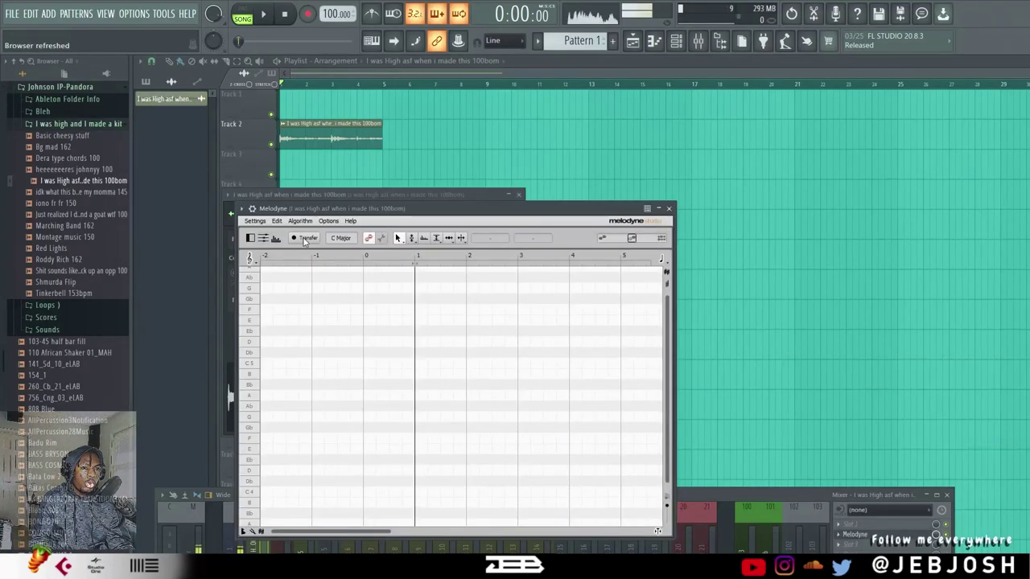
Set Melodyne's detection algorithm and play the song so Melodyne captures the loop
click(300, 222)
mouse_move(319, 279)
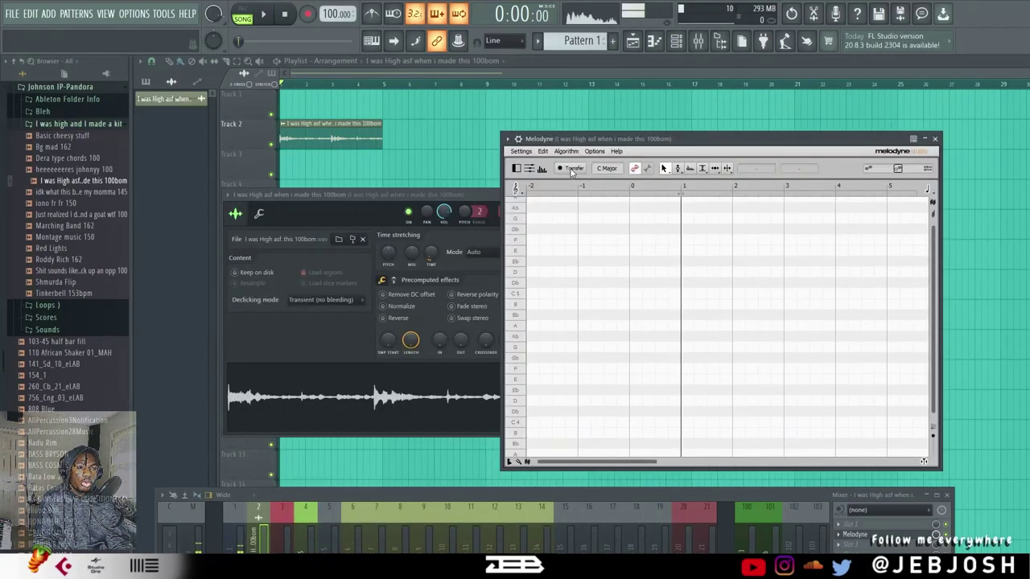
click(269, 20)
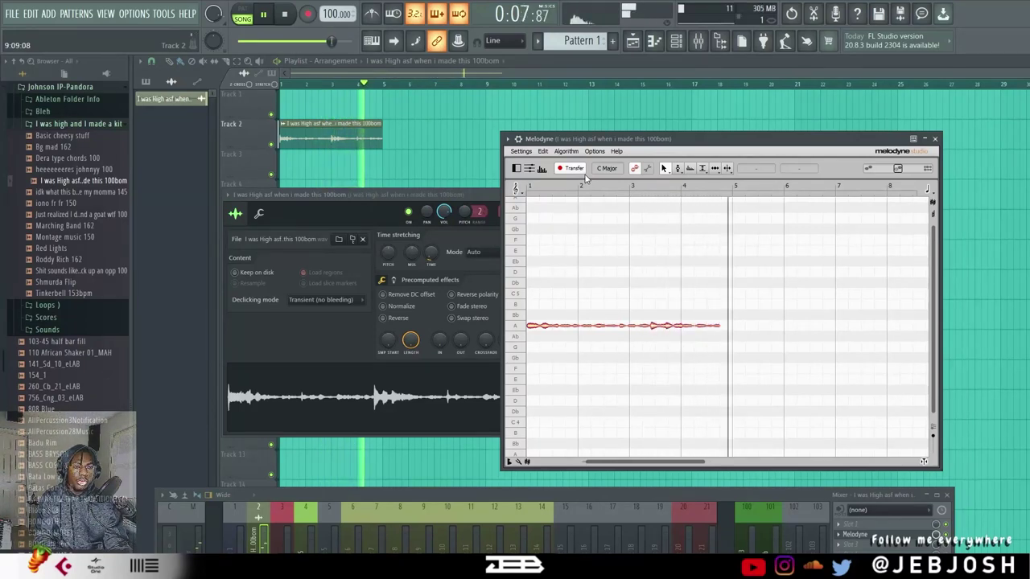
click(286, 15)
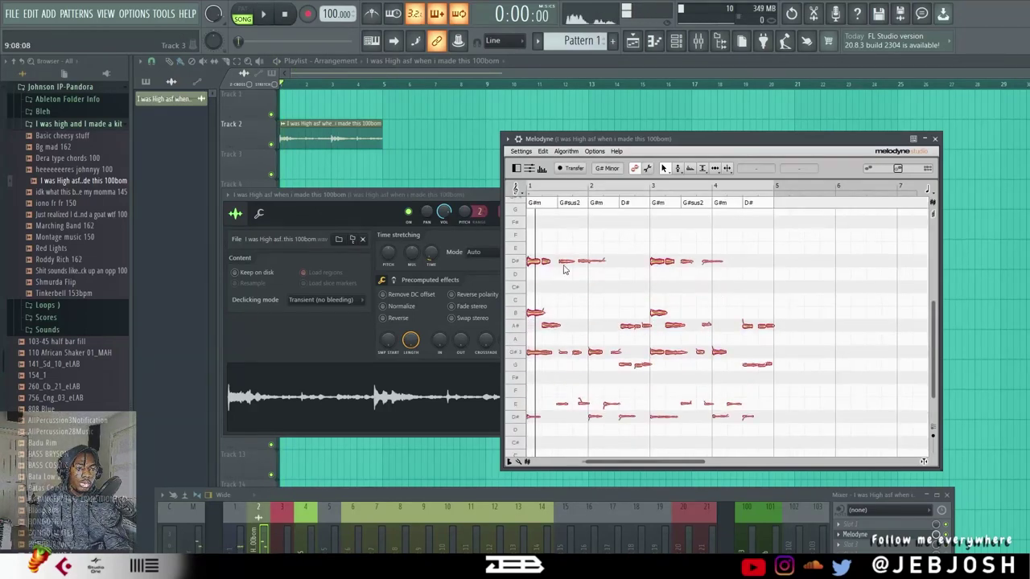
Export Melodyne's detected notes as MIDI file 'jp' into the exp midi folder
click(523, 152)
click(528, 169)
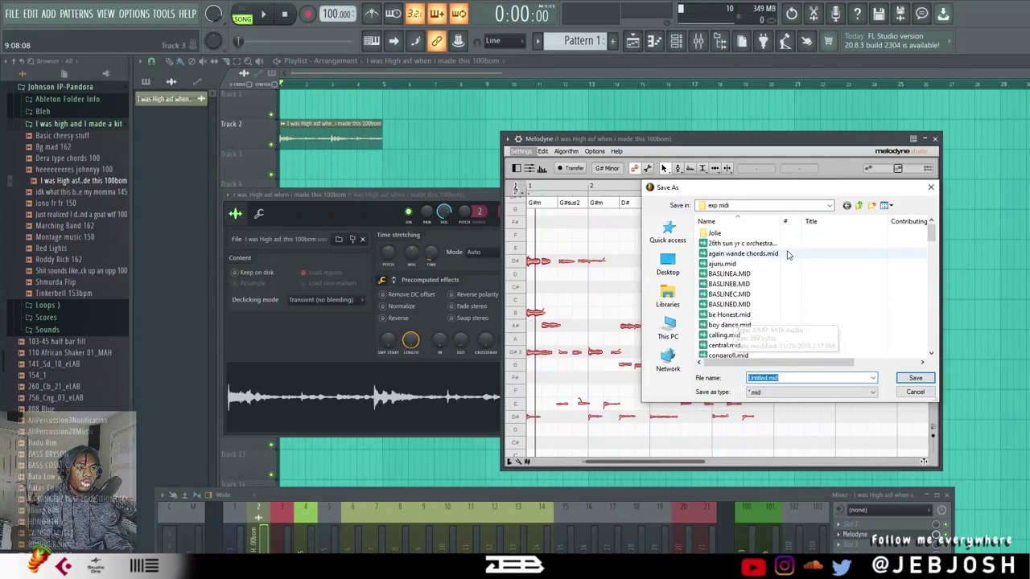
click(858, 206)
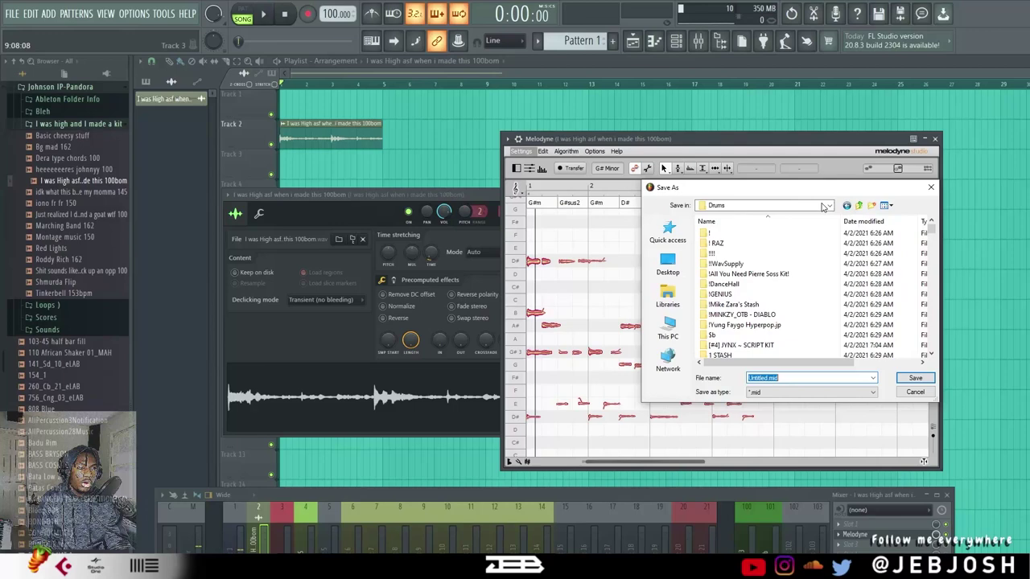
scroll(711, 330, down, 15)
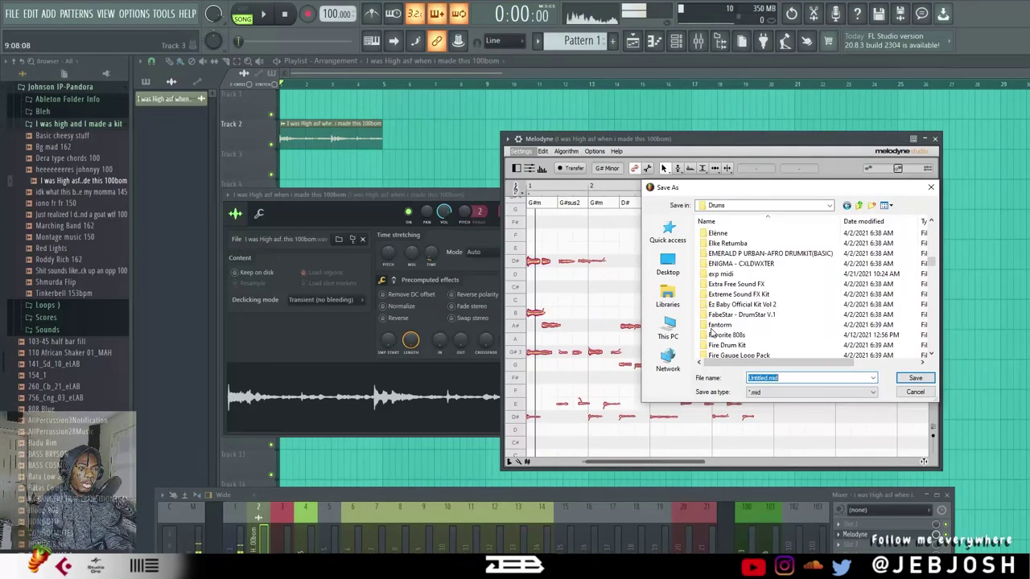
double_click(721, 273)
click(781, 378)
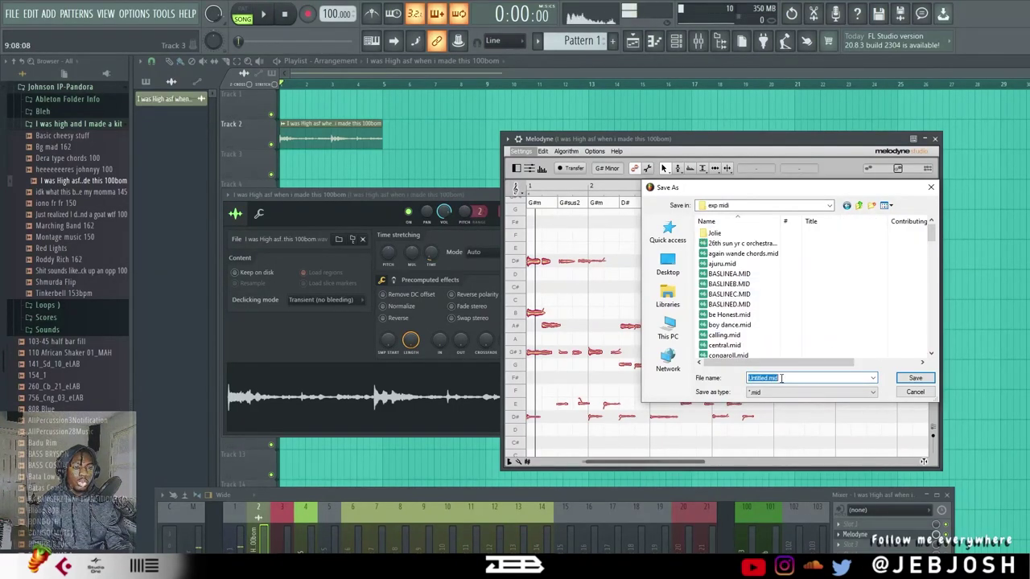
text(jp)
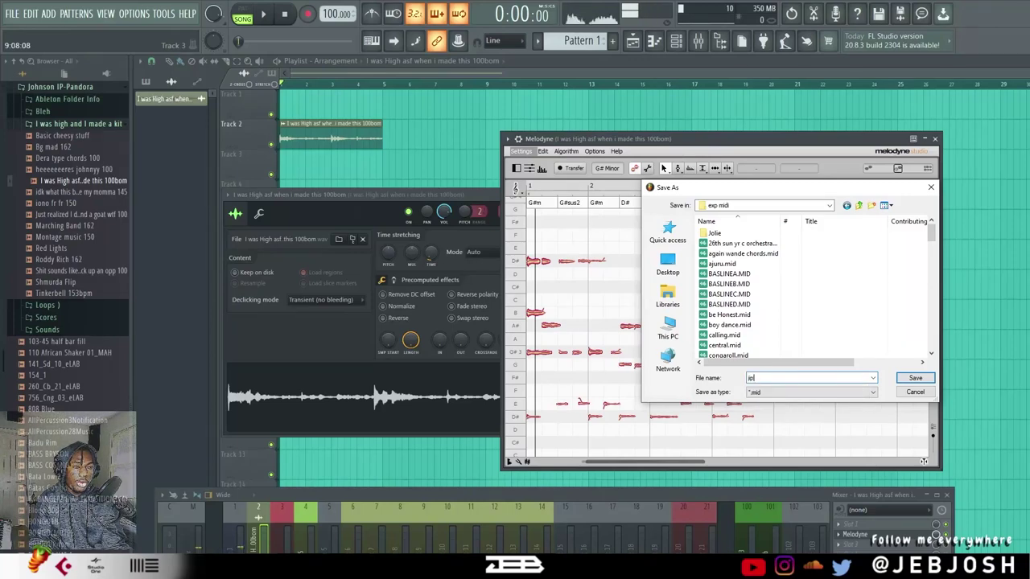
key(Return)
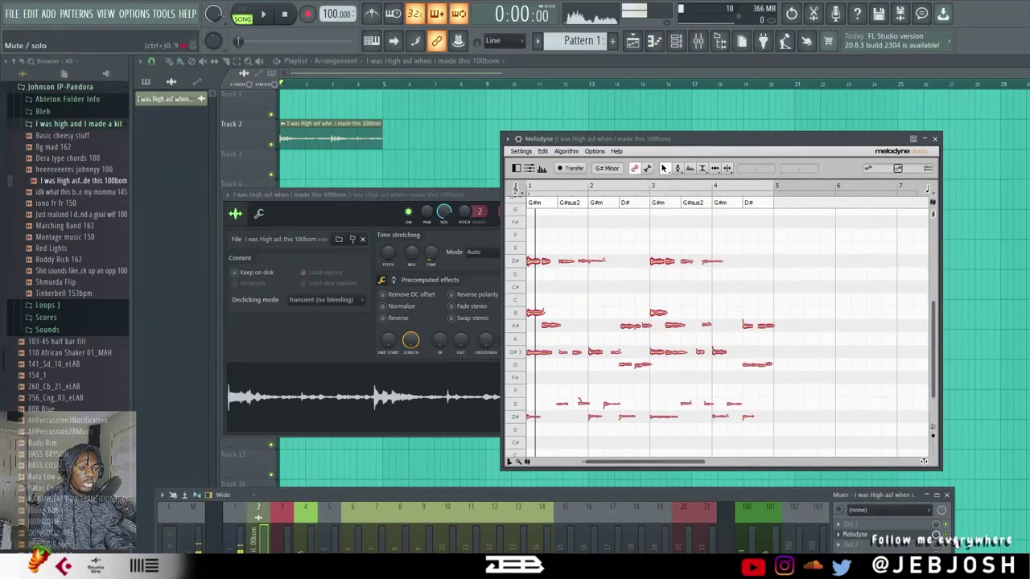
Close the Melodyne window and scroll the browser to the exp midi folder
click(935, 139)
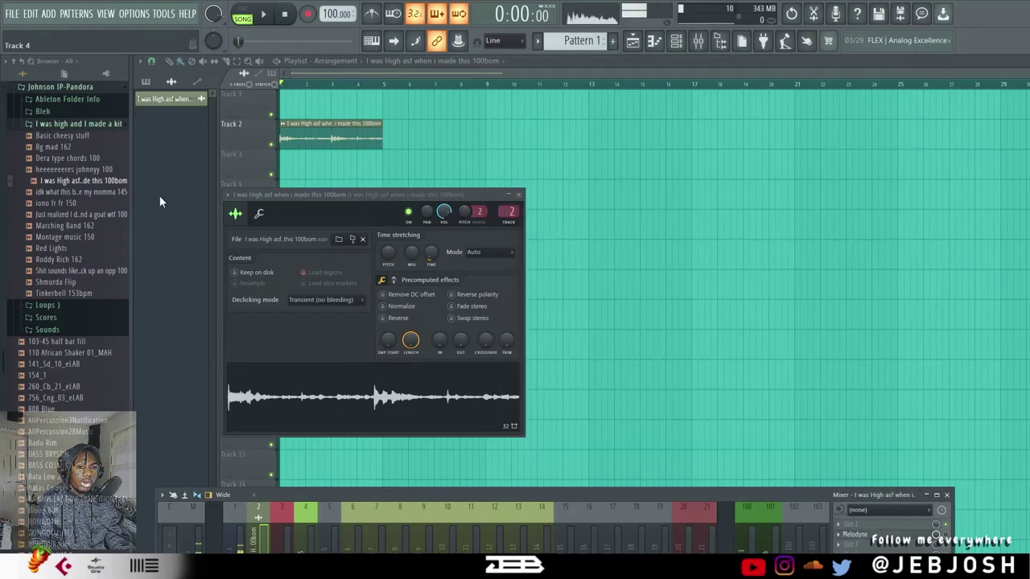
scroll(12, 223, up, 15)
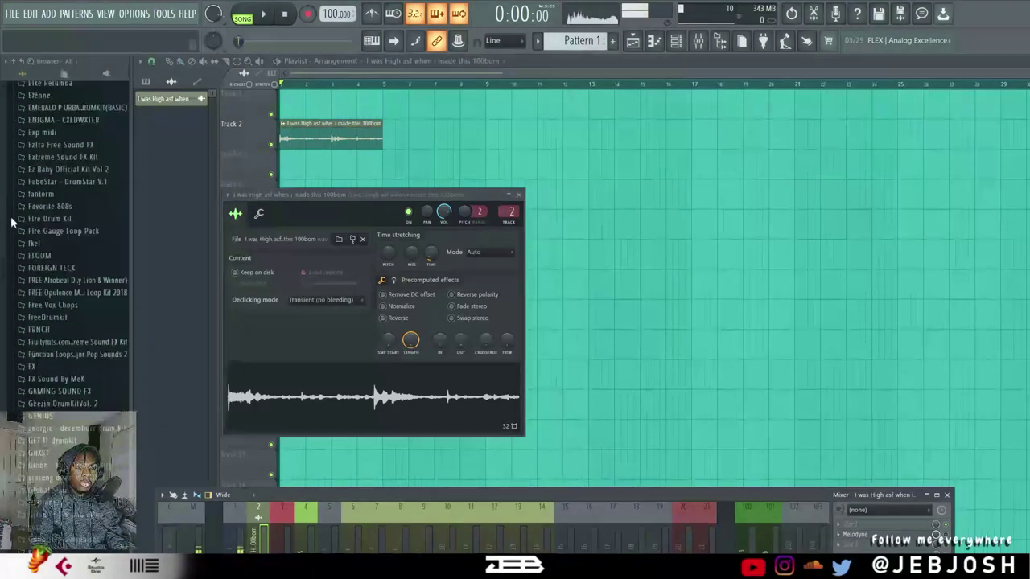
scroll(12, 223, up, 6)
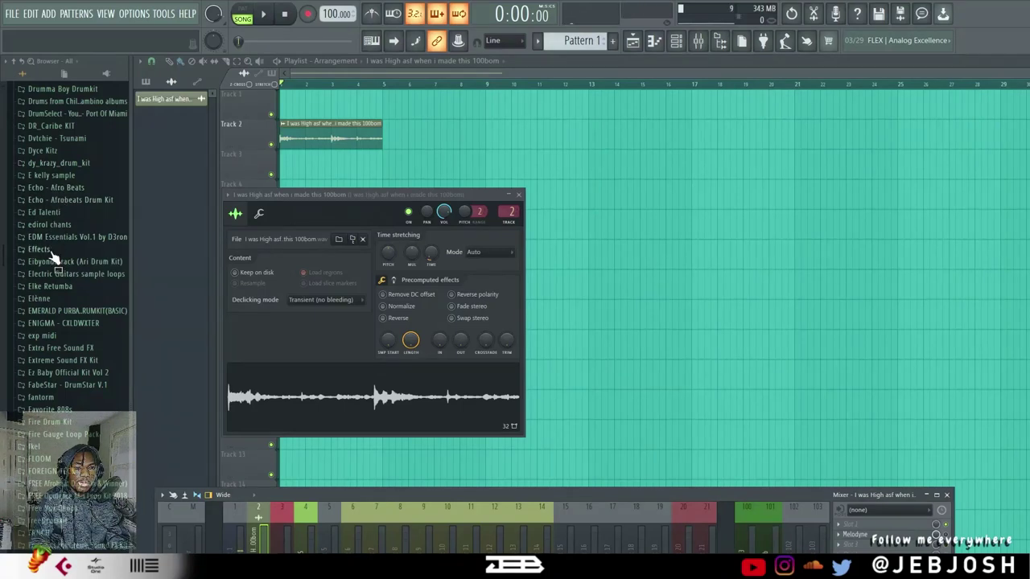
scroll(53, 342, down, 20)
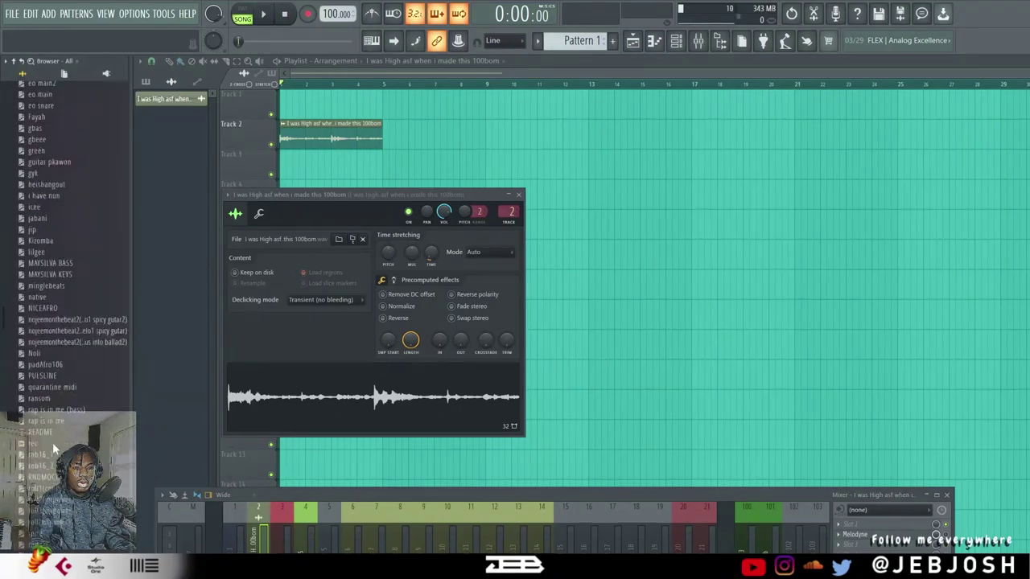
drag(44, 190, 48, 143)
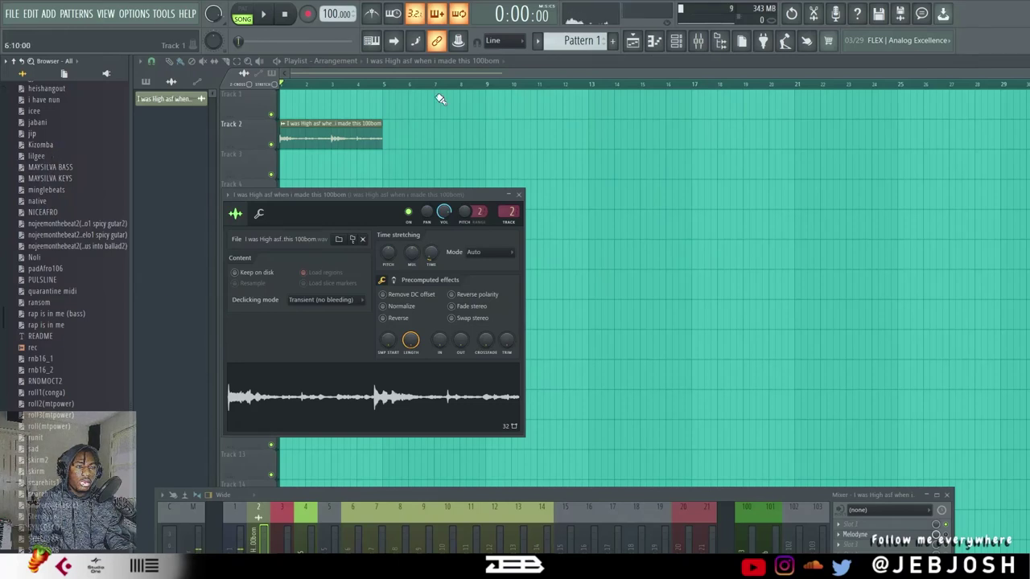
Add a Lounge Lizard EP-4 electric piano channel to the channel rack
click(633, 40)
click(676, 40)
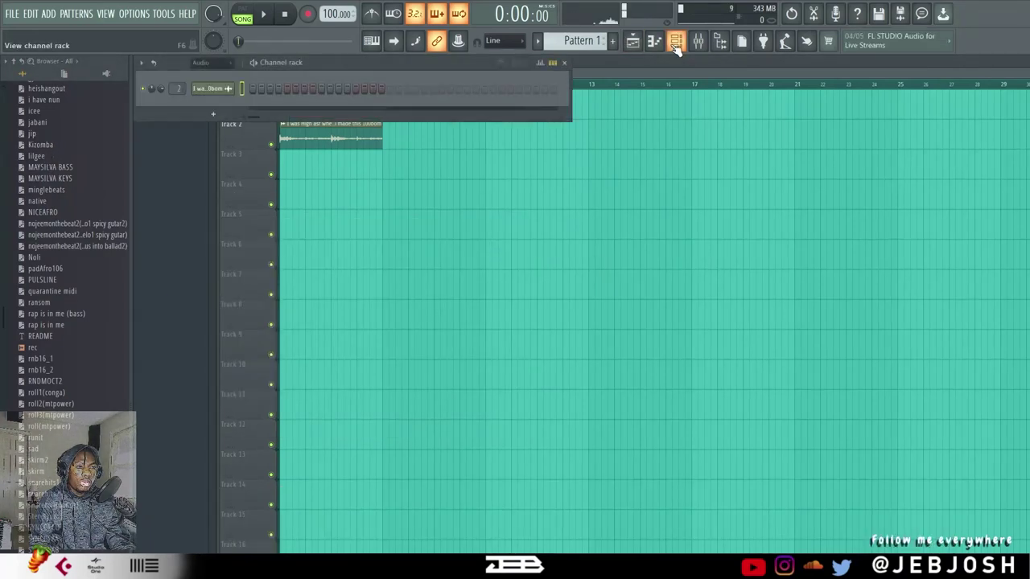
click(218, 125)
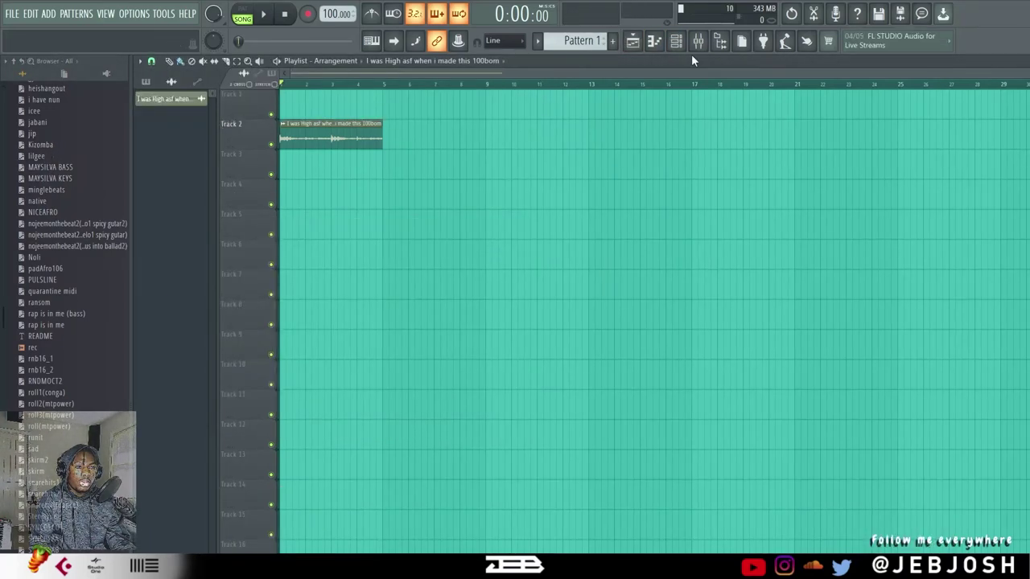
click(676, 40)
click(213, 114)
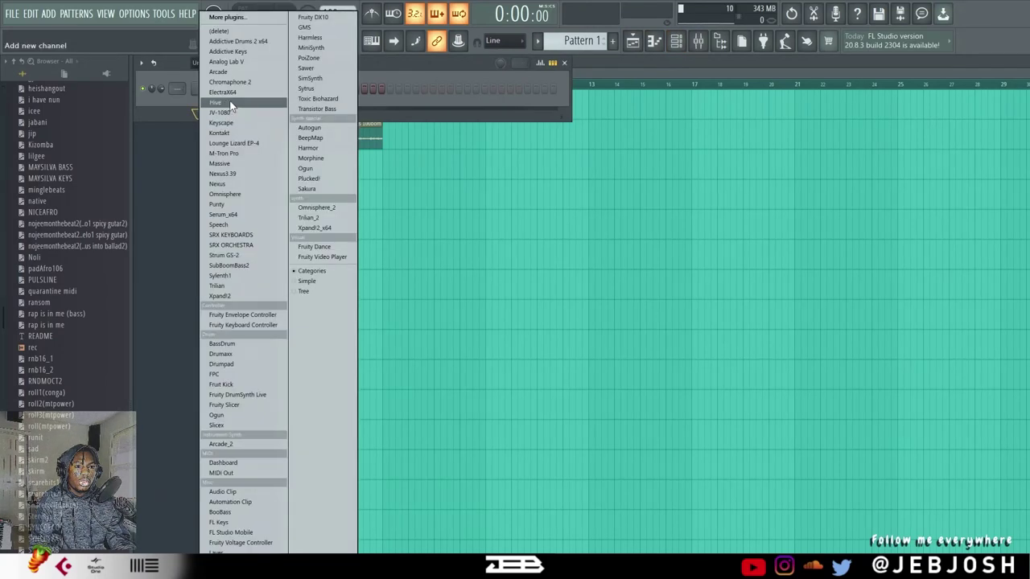
click(236, 143)
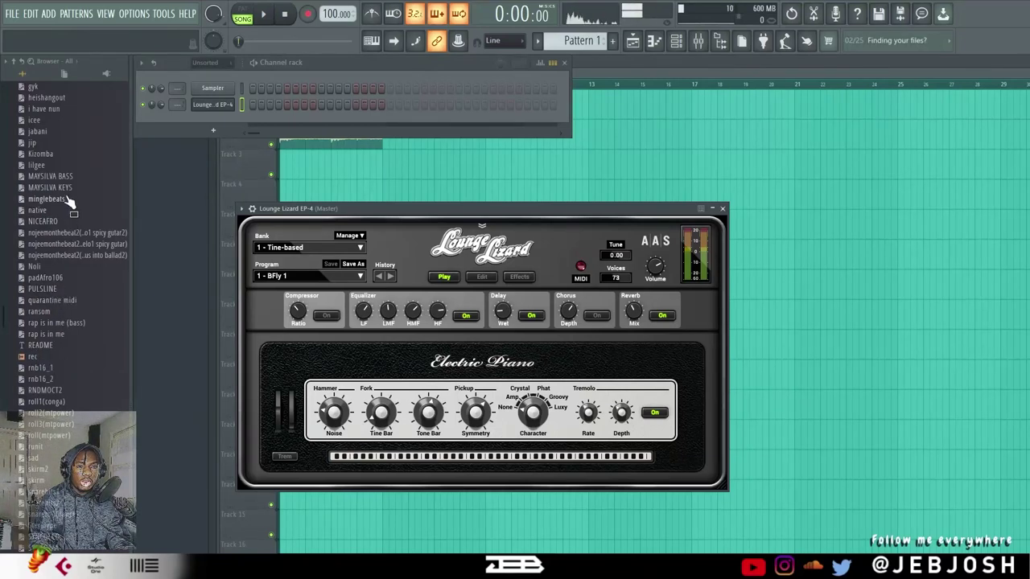
Load the jip MIDI file into the piano channel, play it, and view it in the piano roll
drag(190, 120, 206, 106)
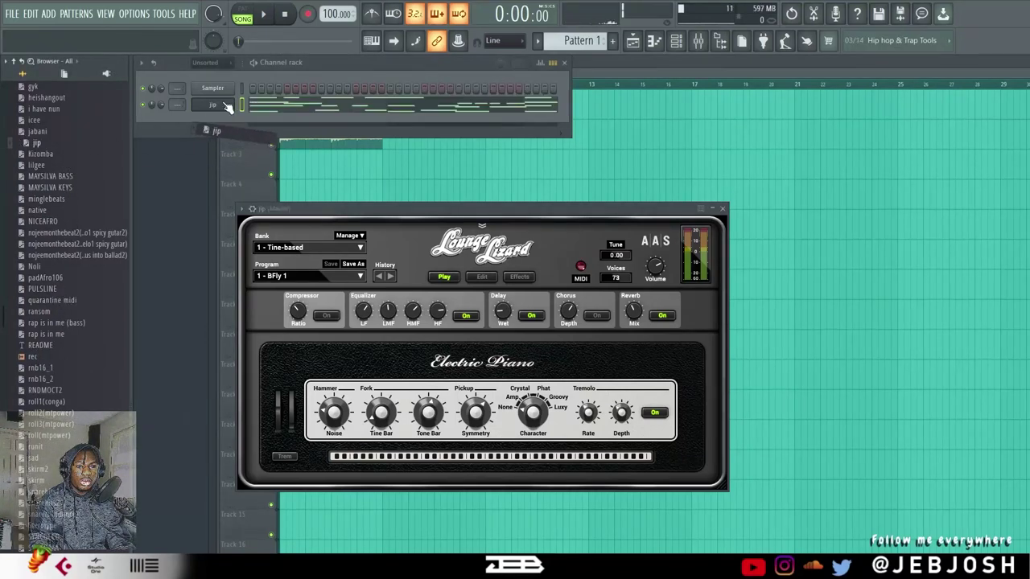
click(265, 14)
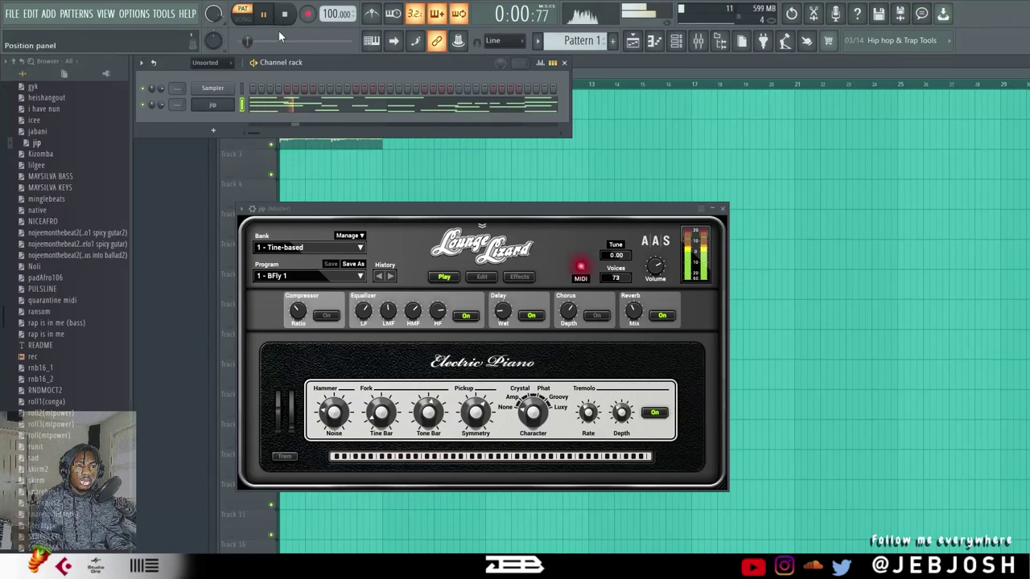
click(366, 106)
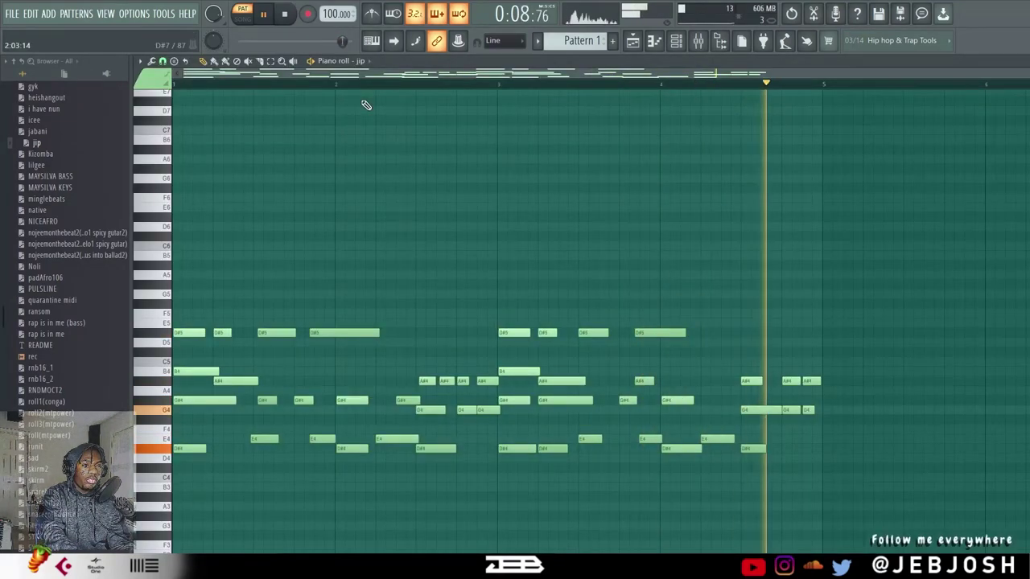
In song mode, replace the stray audio clip on Track 3 with Pattern 1 at bar 1
key(space)
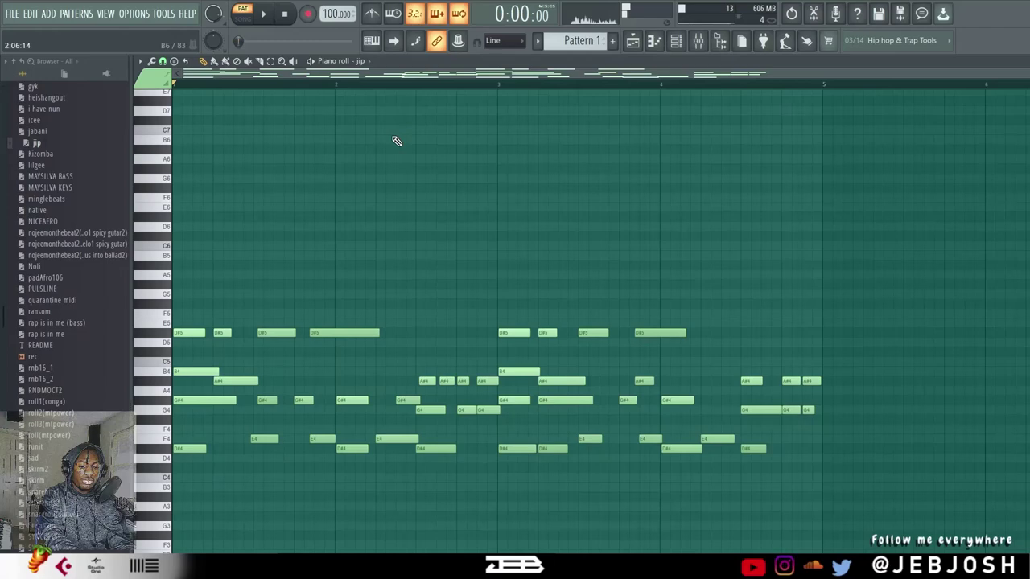
drag(173, 519, 188, 299)
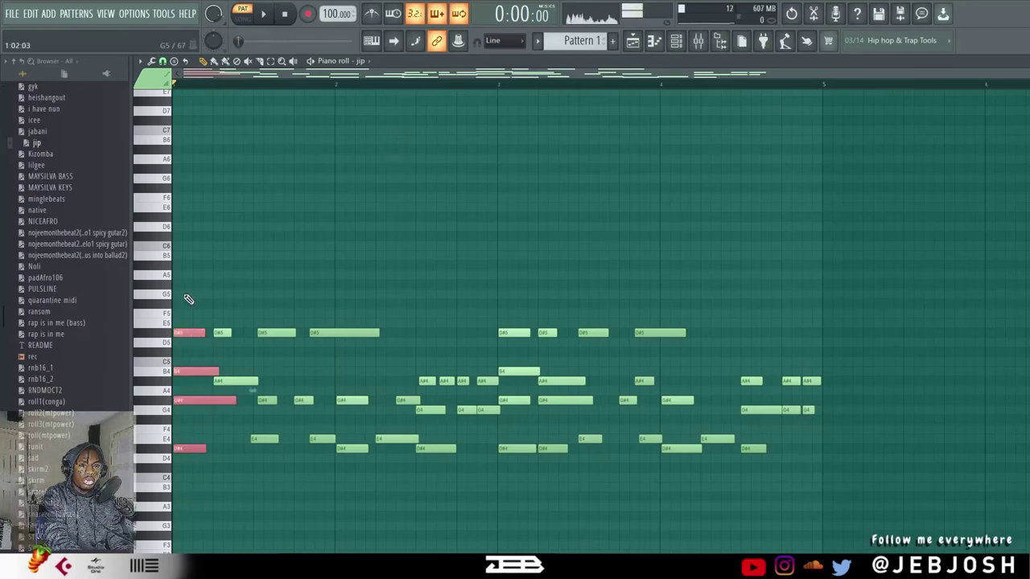
click(243, 14)
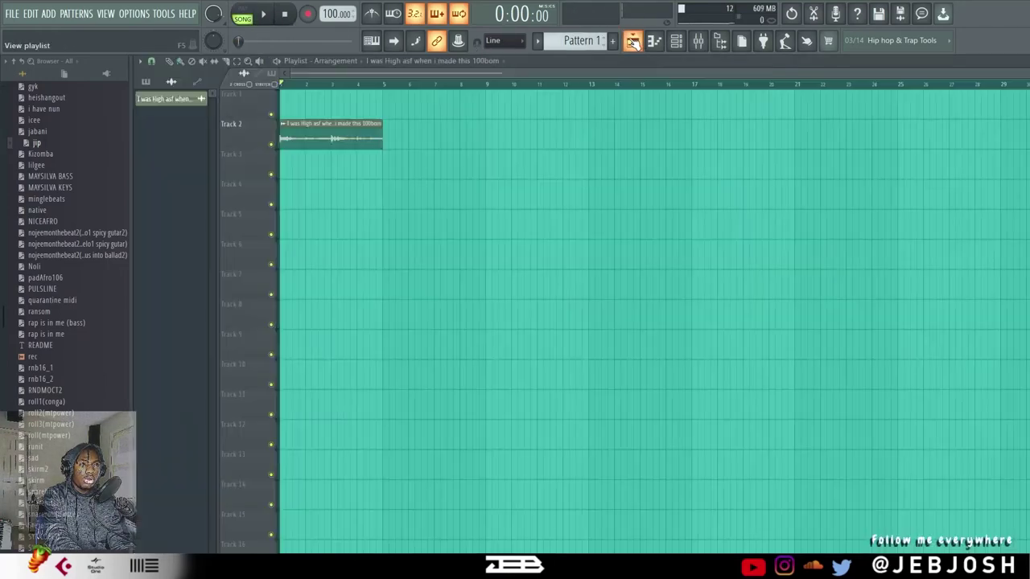
key(F5)
click(322, 164)
right_click(357, 165)
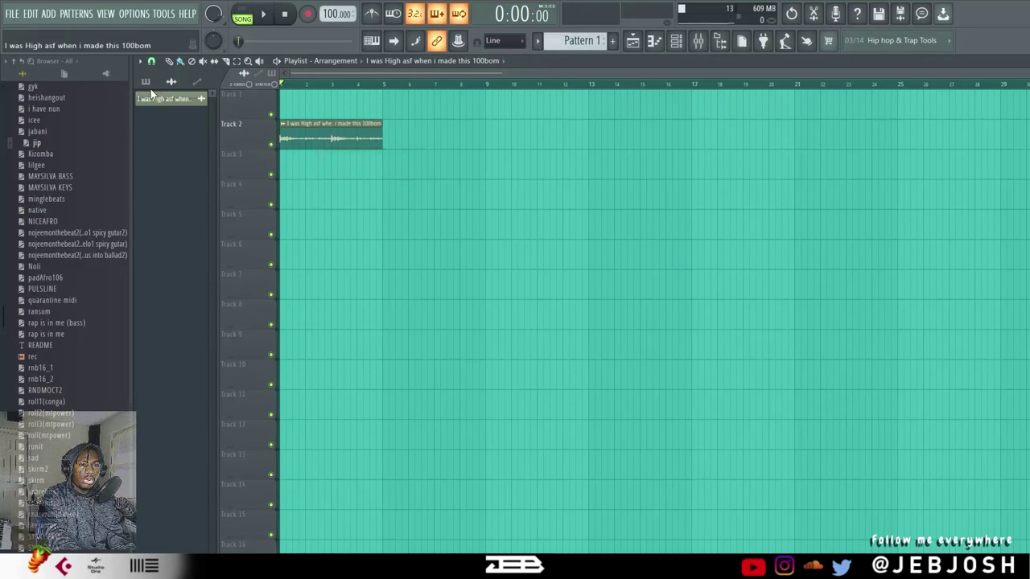
scroll(151, 94, up, 1)
click(166, 98)
click(290, 168)
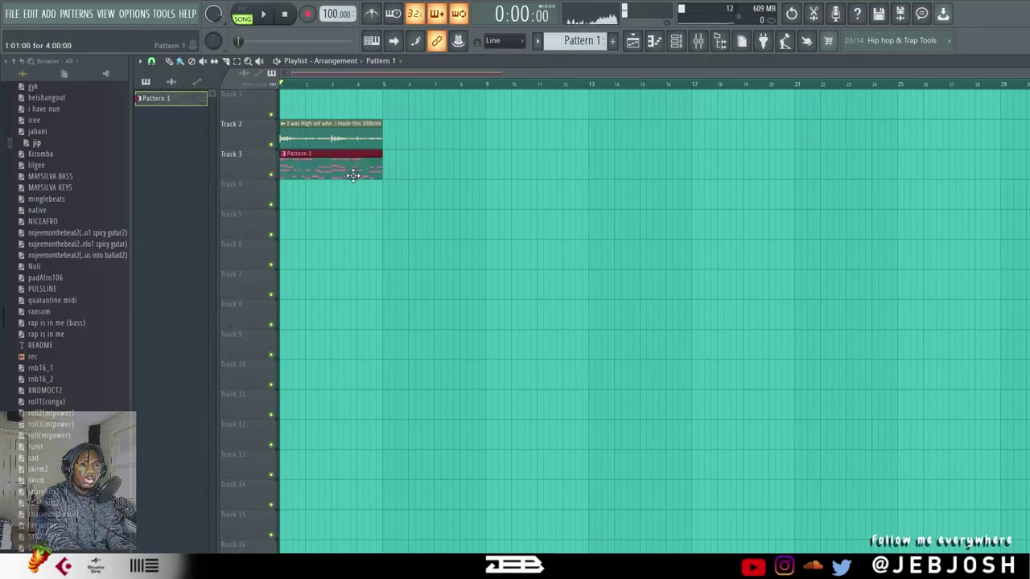
Play the song and inspect Pattern 1's chord notes in the piano roll
key(space)
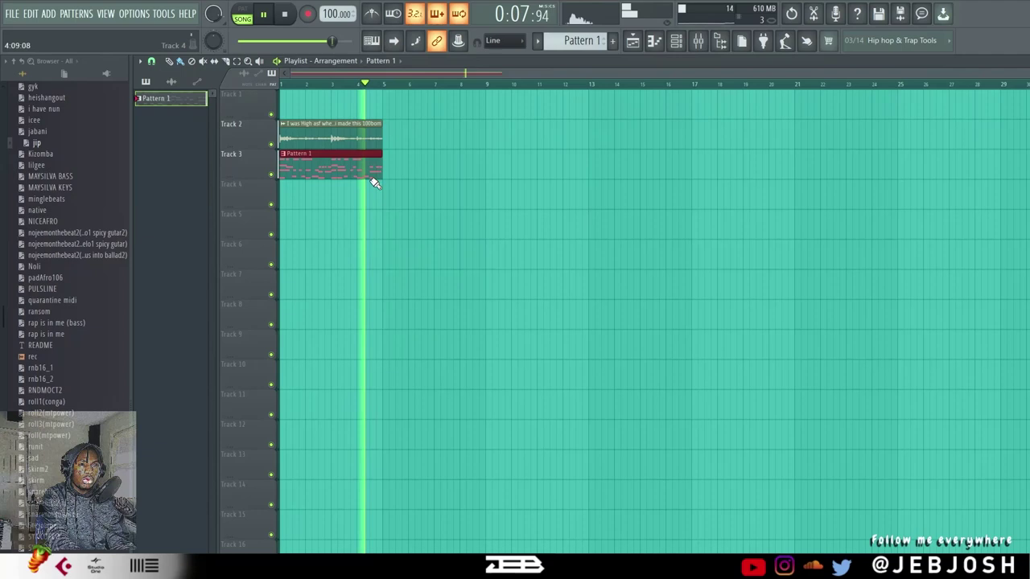
key(space)
double_click(298, 171)
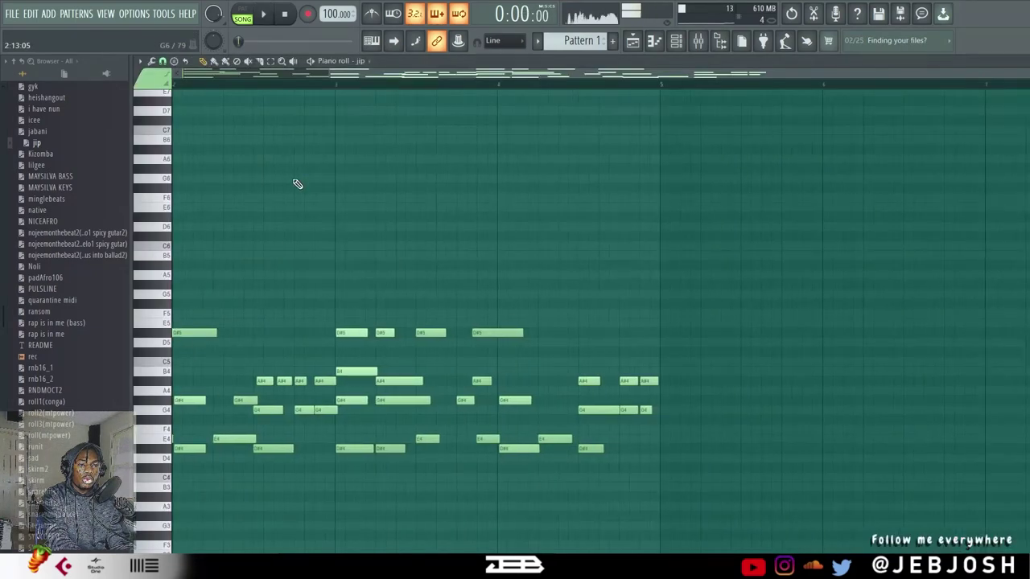
scroll(260, 305, up, 2)
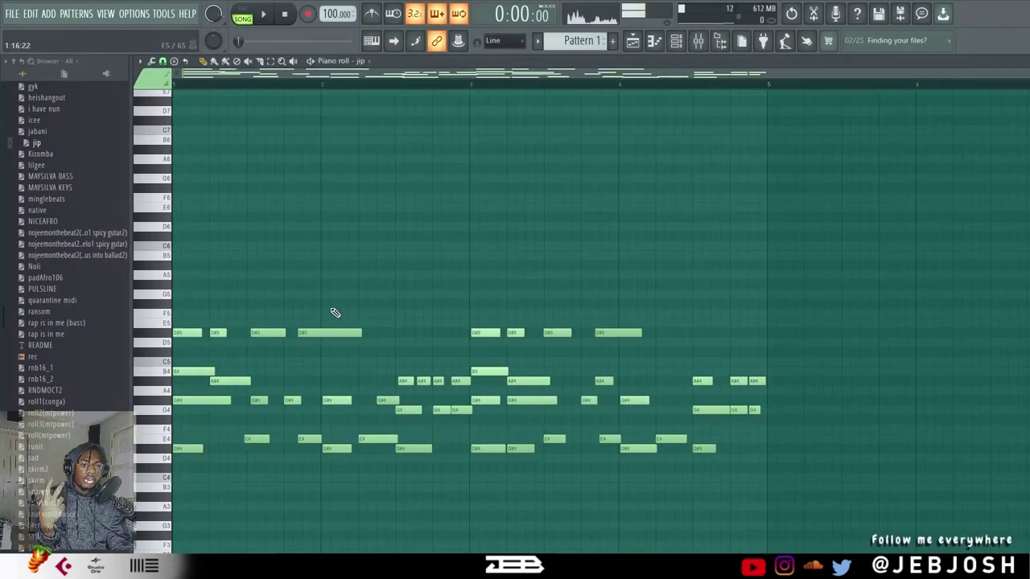
Play the song with Track 3 muted for comparison, then unmute Track 3
click(631, 44)
click(272, 144)
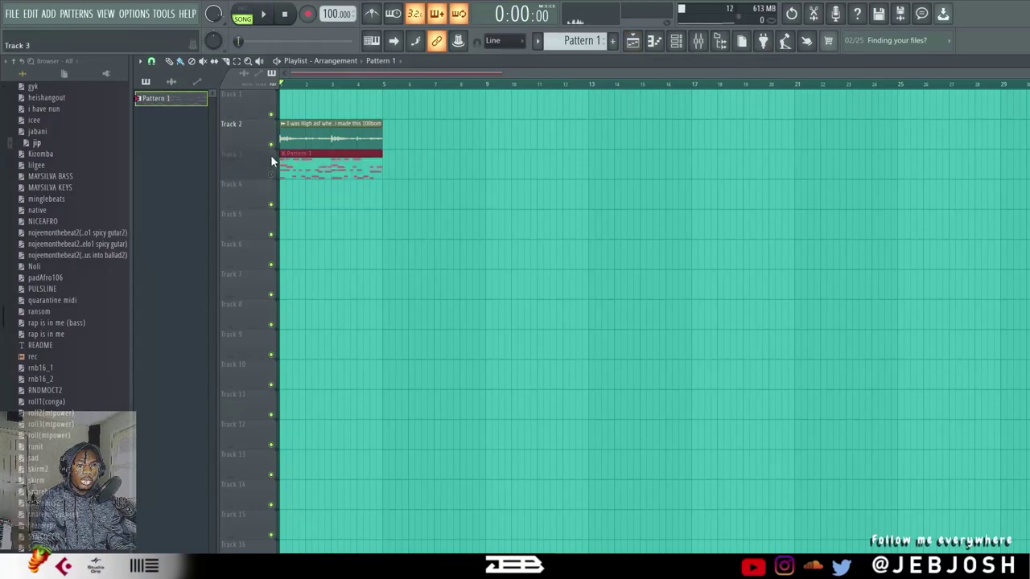
click(242, 16)
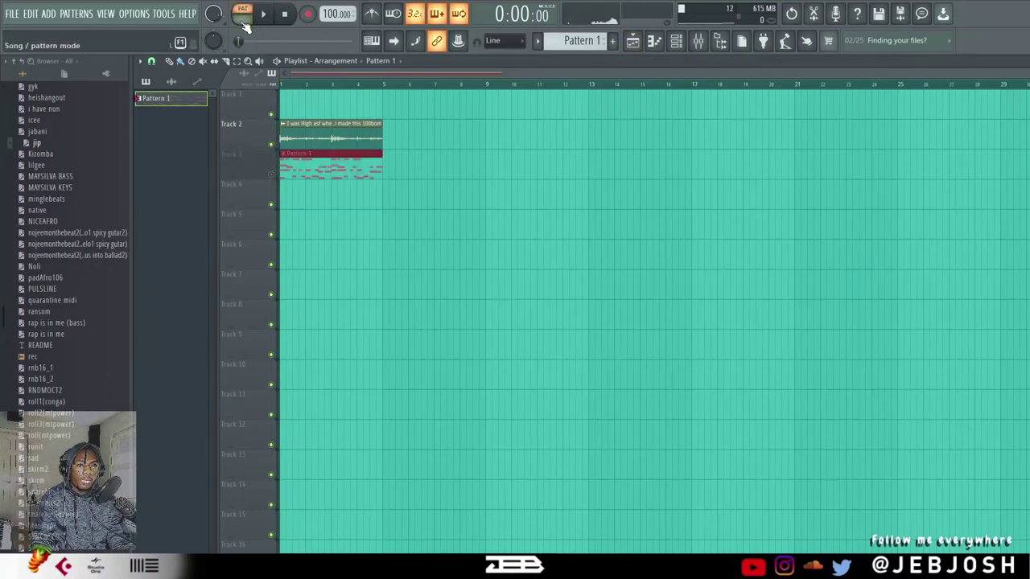
click(264, 15)
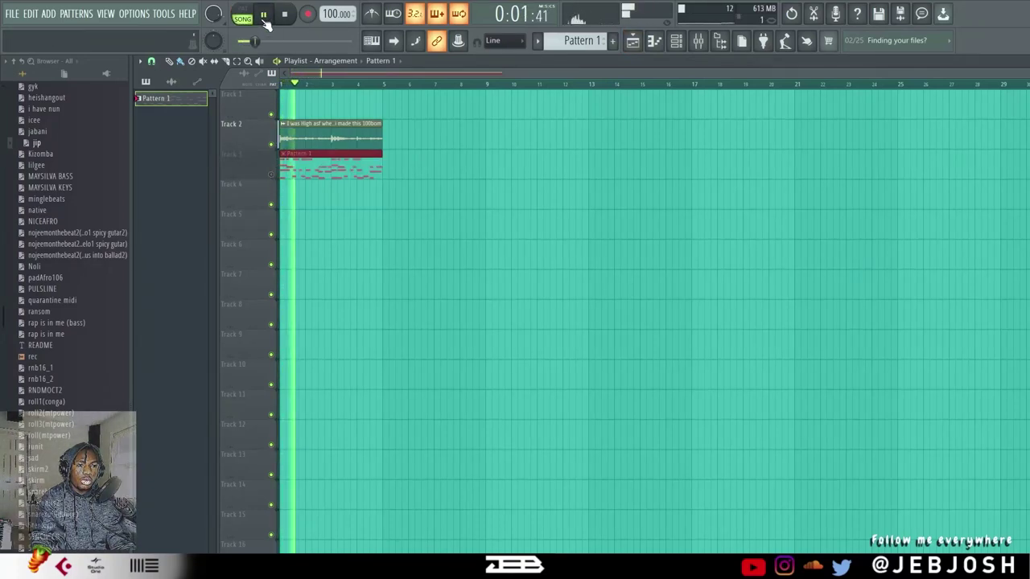
click(292, 20)
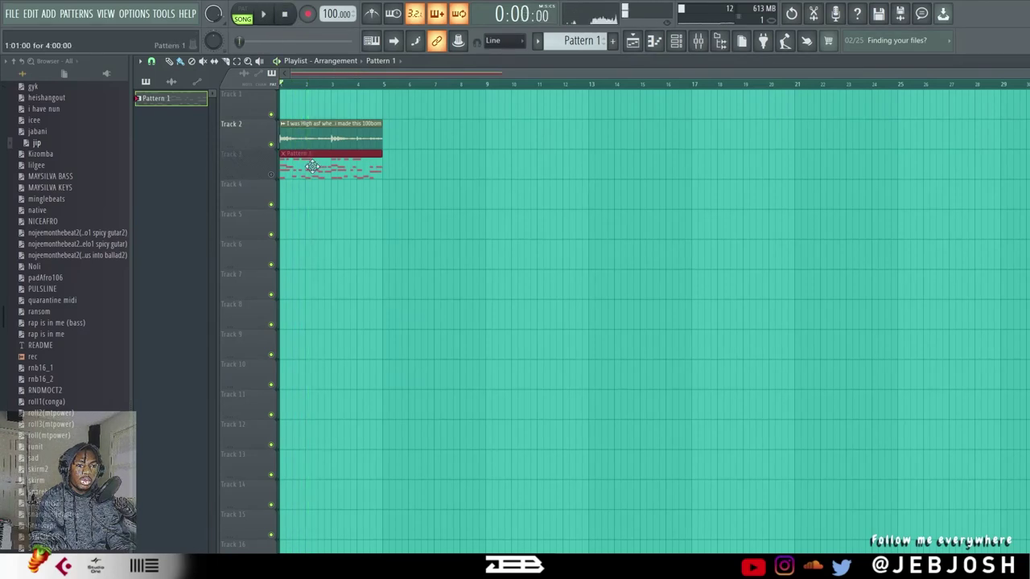
click(271, 173)
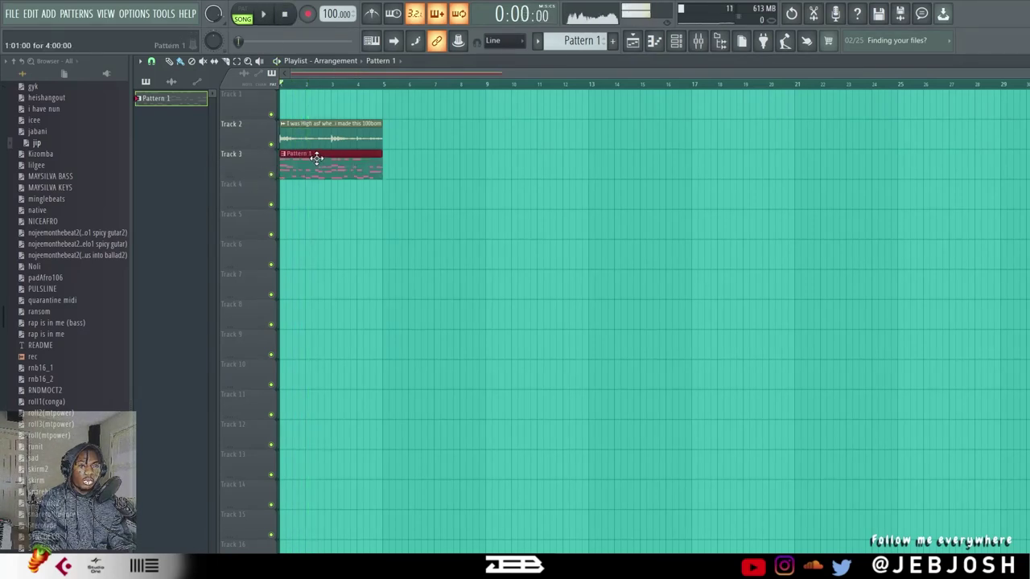
Reopen Pattern 1 in the piano roll and play back the jip notes
double_click(309, 163)
scroll(333, 239, left, 3)
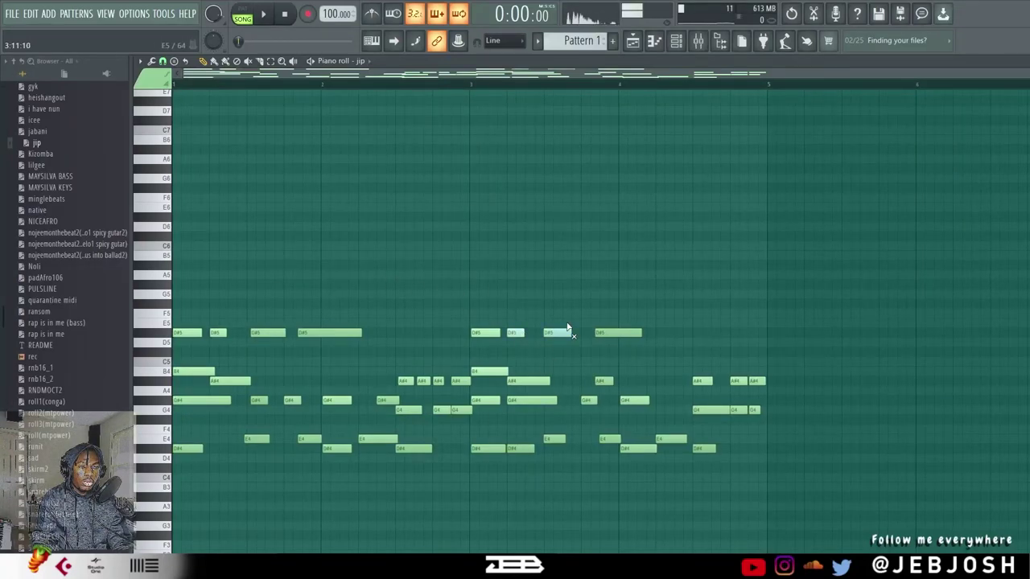
click(262, 14)
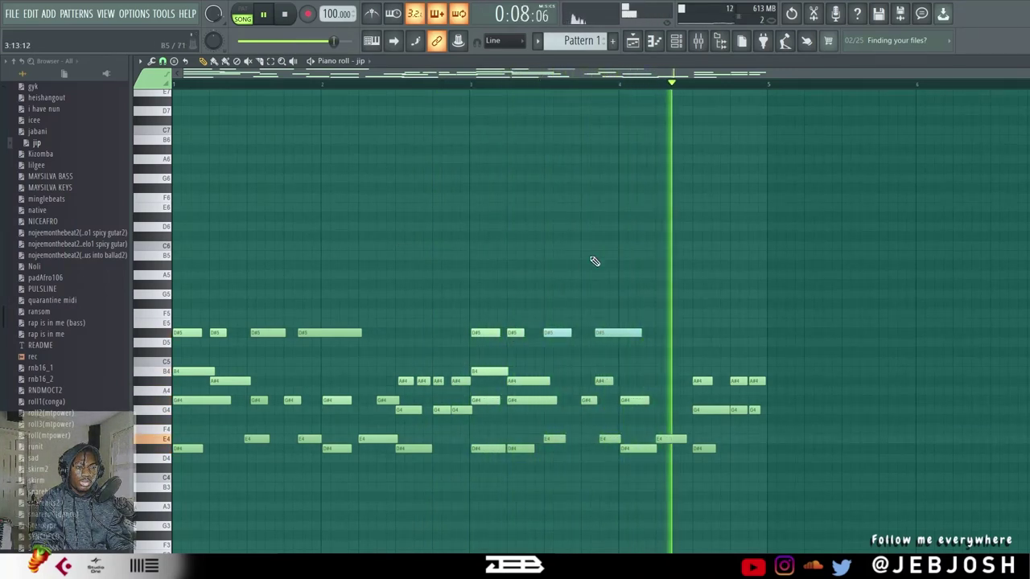
Place the Green Lantern loop from the Loops folder on Track 4
key(space)
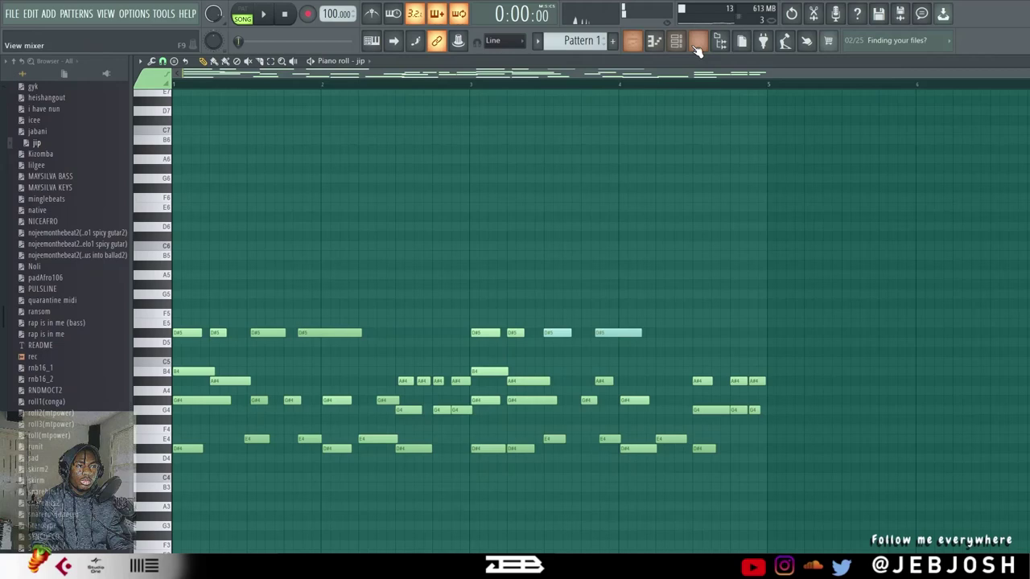
click(676, 41)
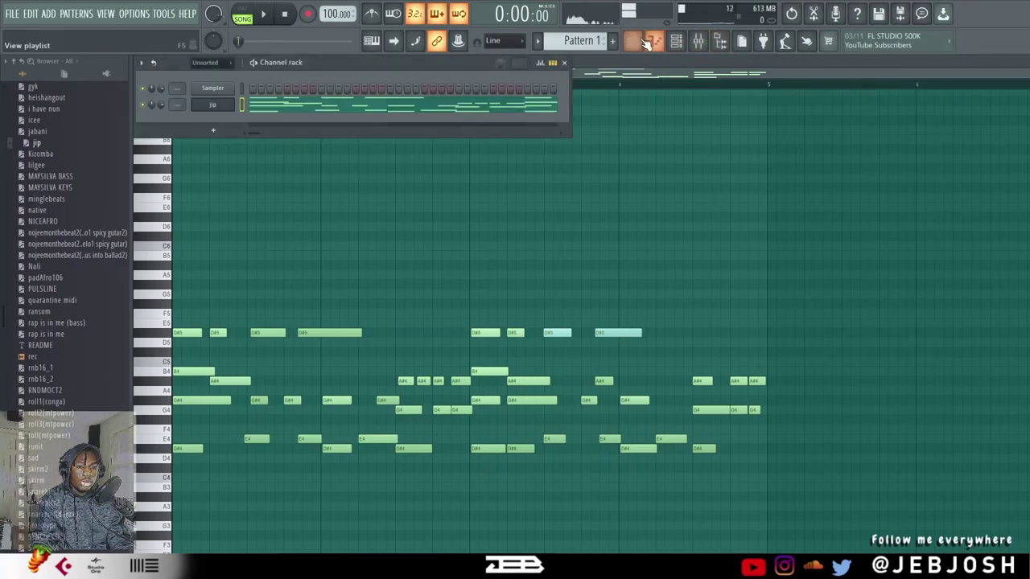
click(644, 42)
click(76, 138)
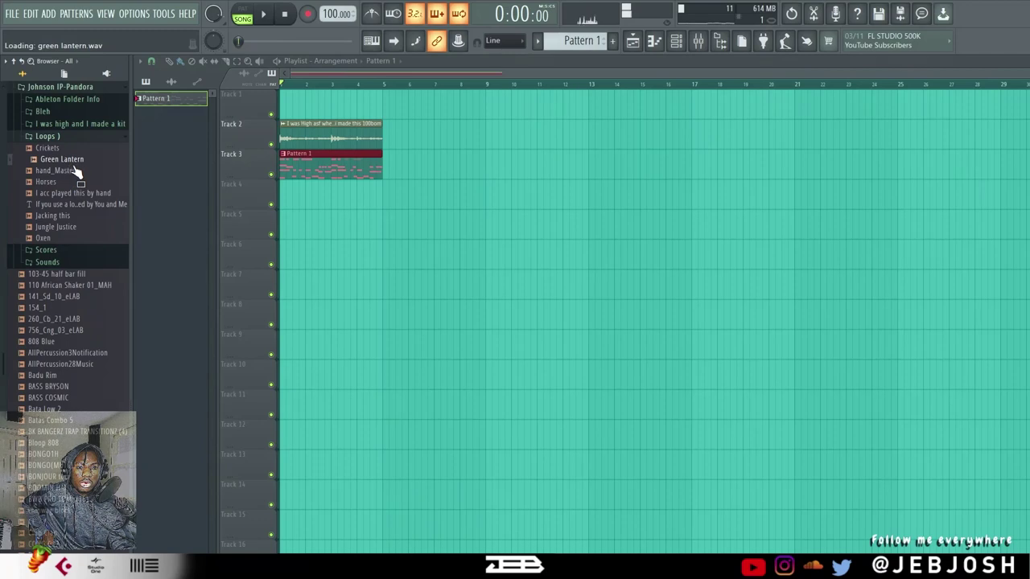
drag(235, 185, 280, 192)
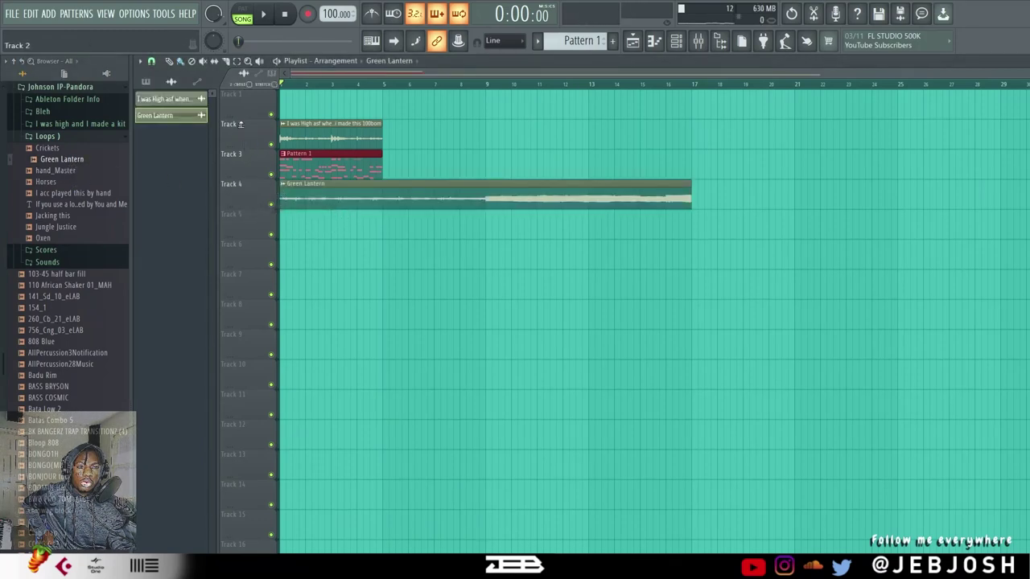
Play the Green Lantern loop alone with Tracks 2 and 3 muted, then stop
click(274, 15)
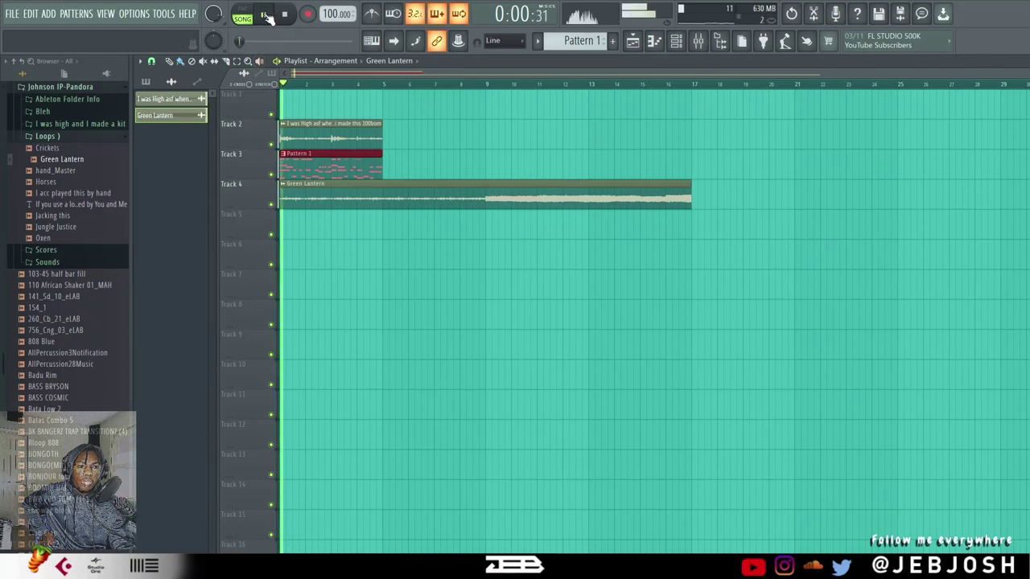
click(271, 144)
click(271, 174)
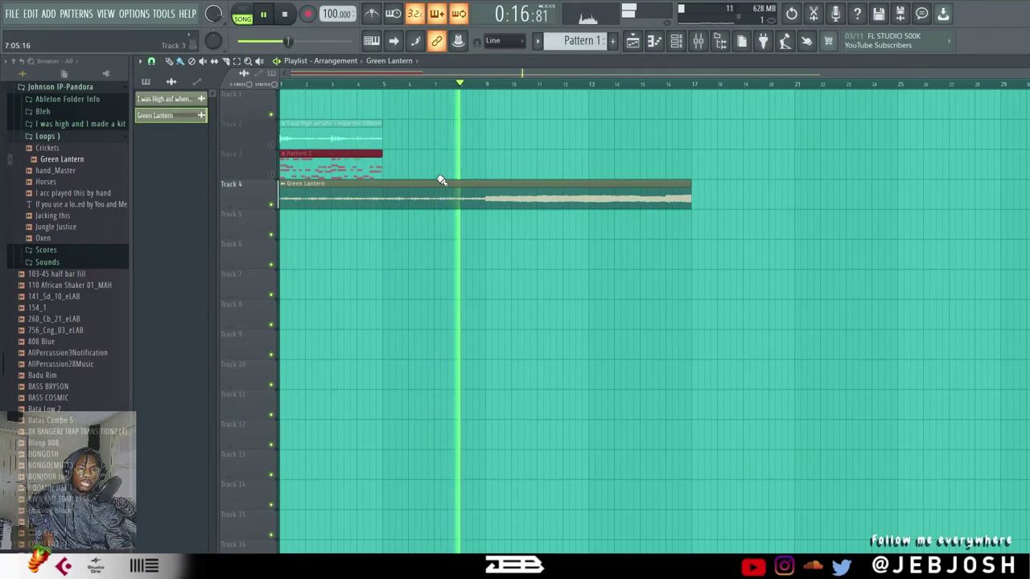
double_click(333, 137)
click(518, 195)
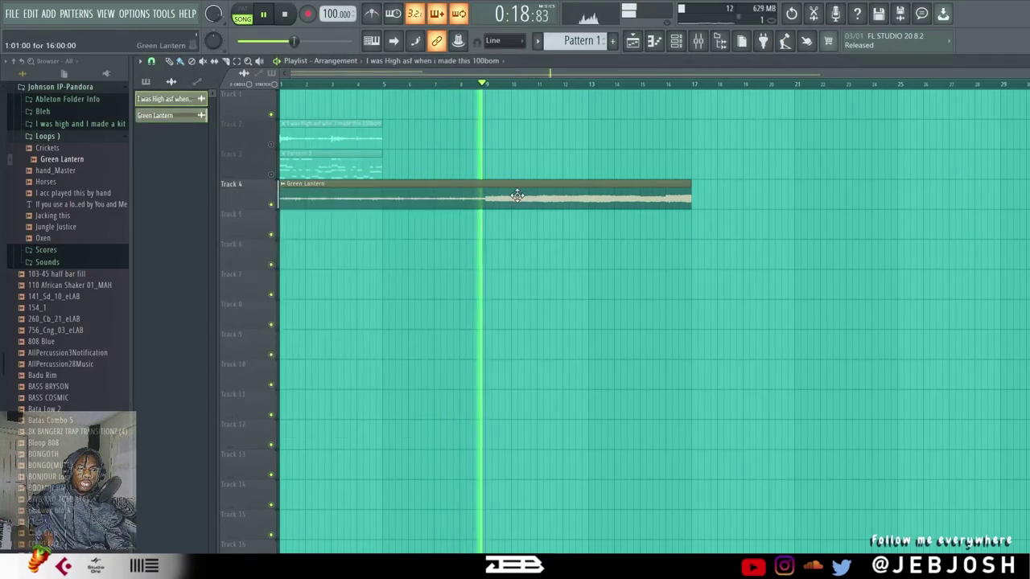
click(284, 14)
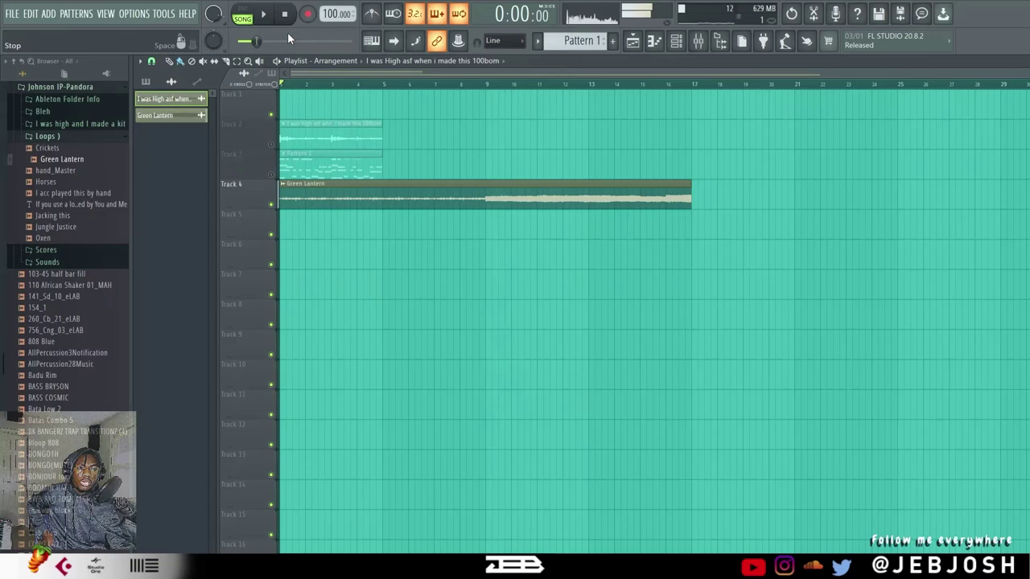
Send the Green Lantern clip to mixer track 2's Melodyne and play so it captures the audio
double_click(320, 197)
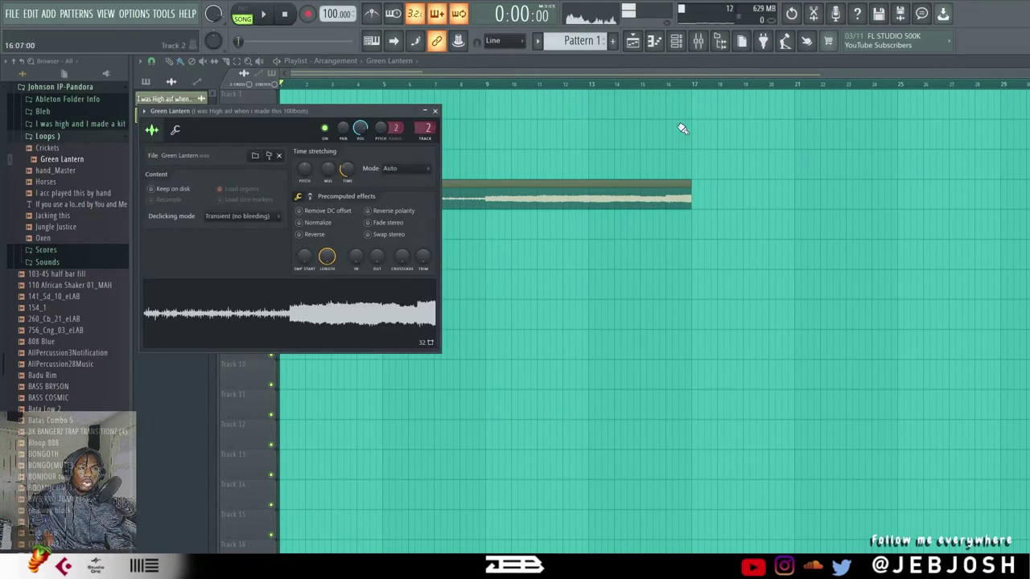
click(700, 45)
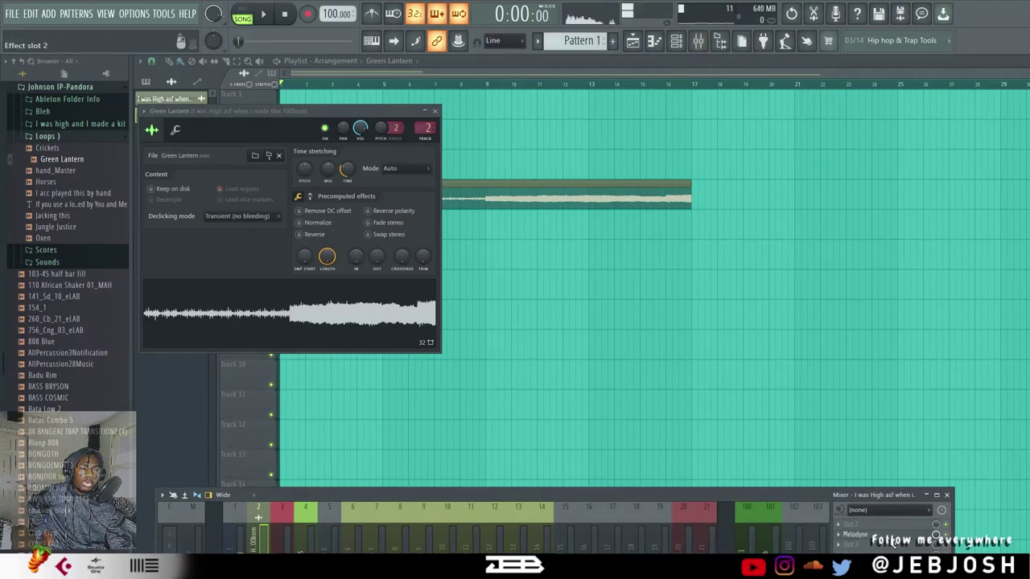
click(893, 536)
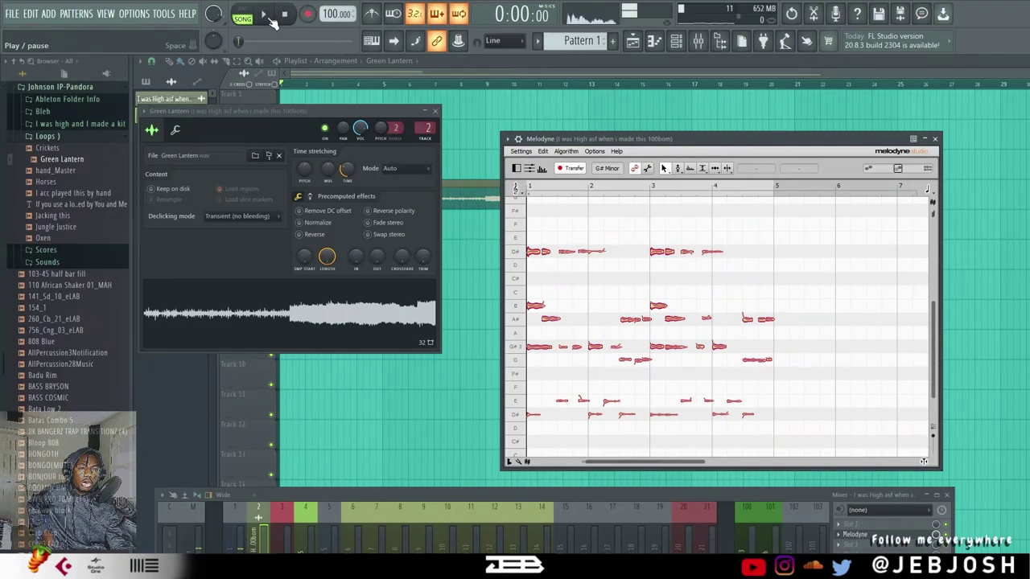
click(269, 17)
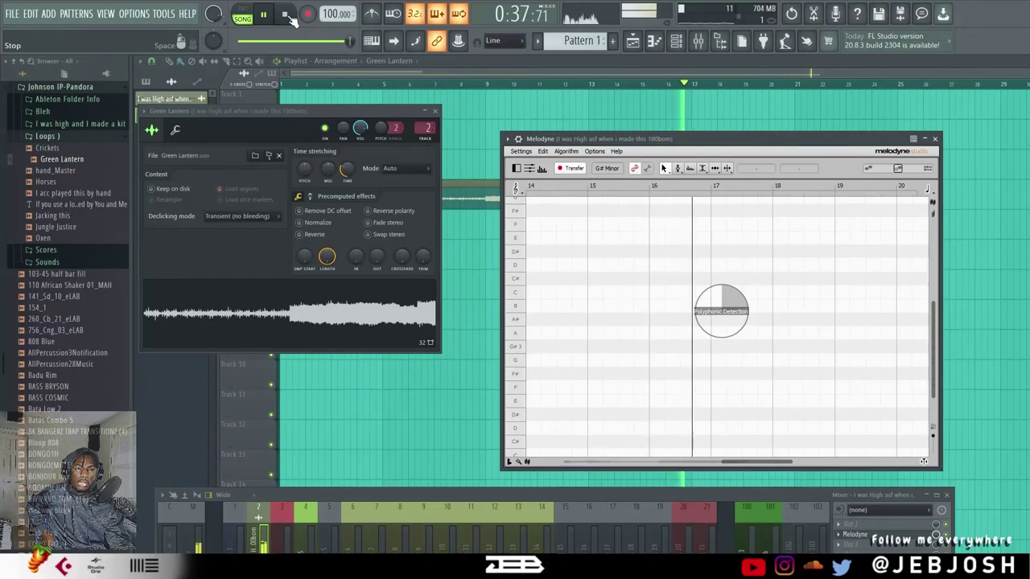
Export the Green Lantern notes from Melodyne as MIDI file 'jp2' and close the channel settings
click(286, 15)
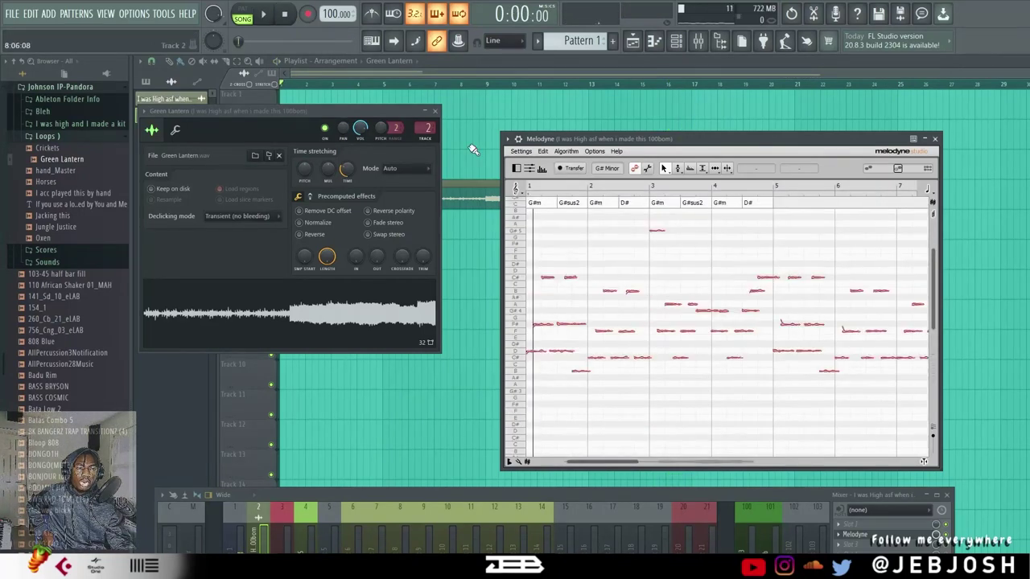
click(529, 169)
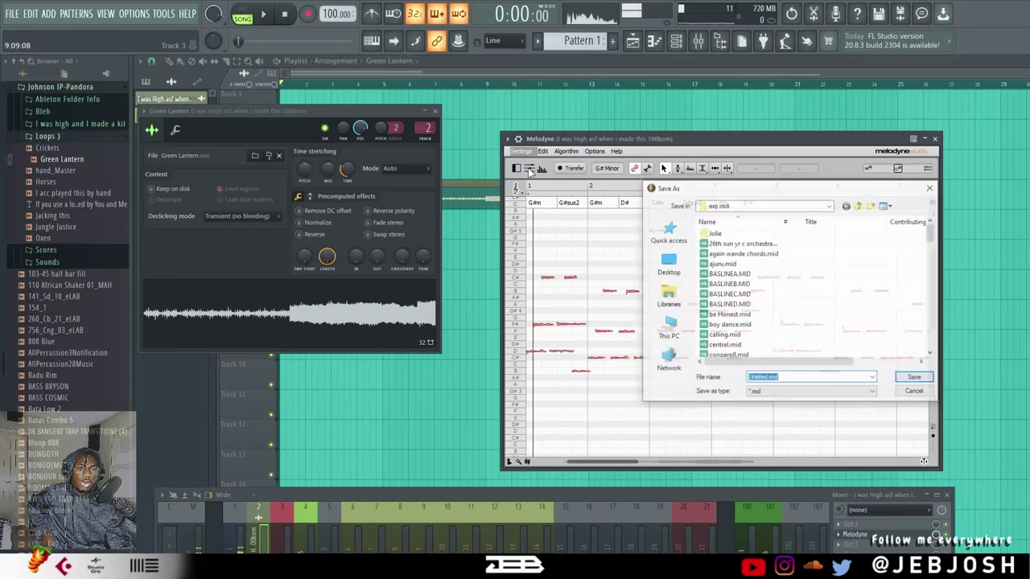
text(j)
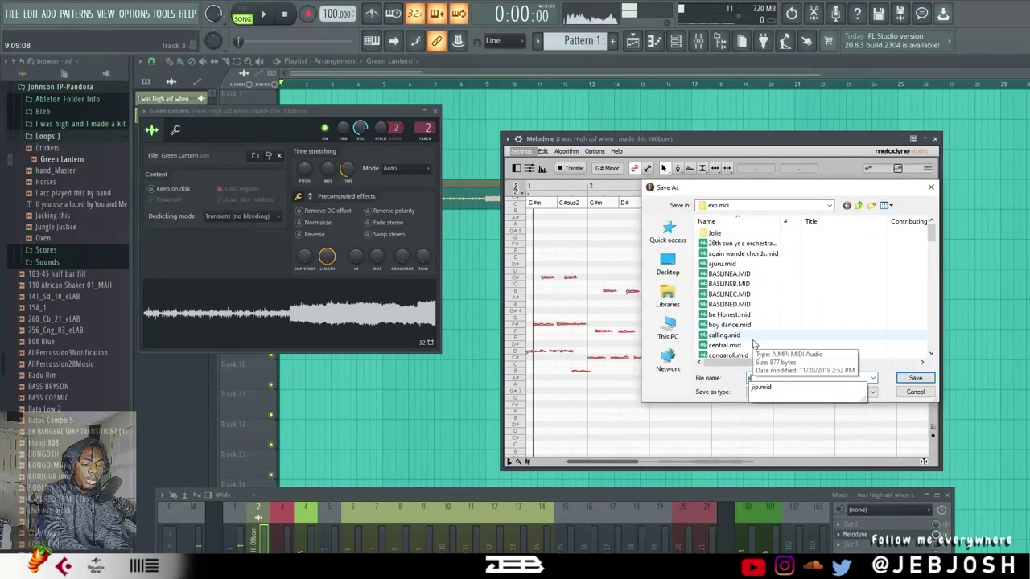
text(p2)
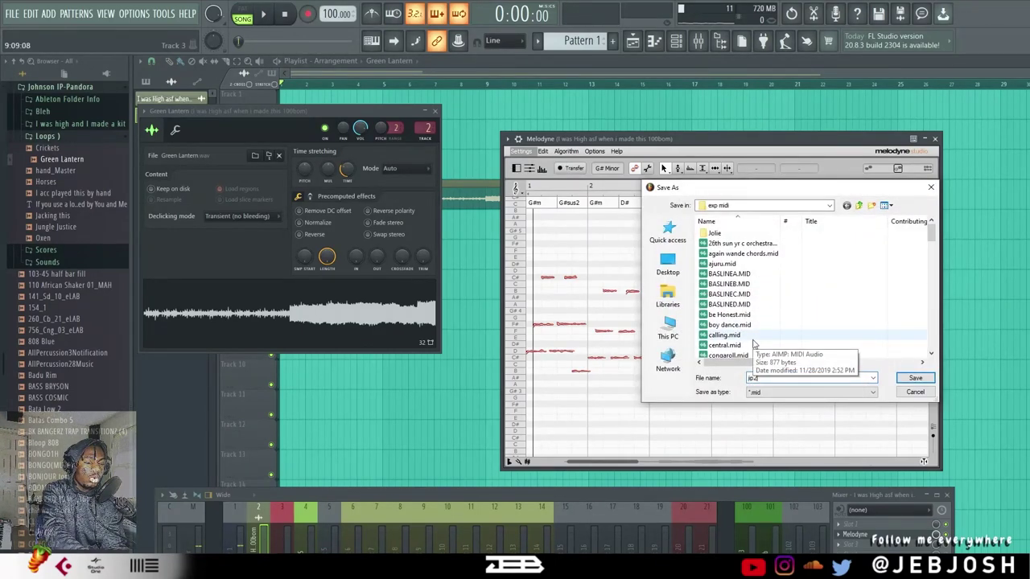
key(Return)
click(436, 112)
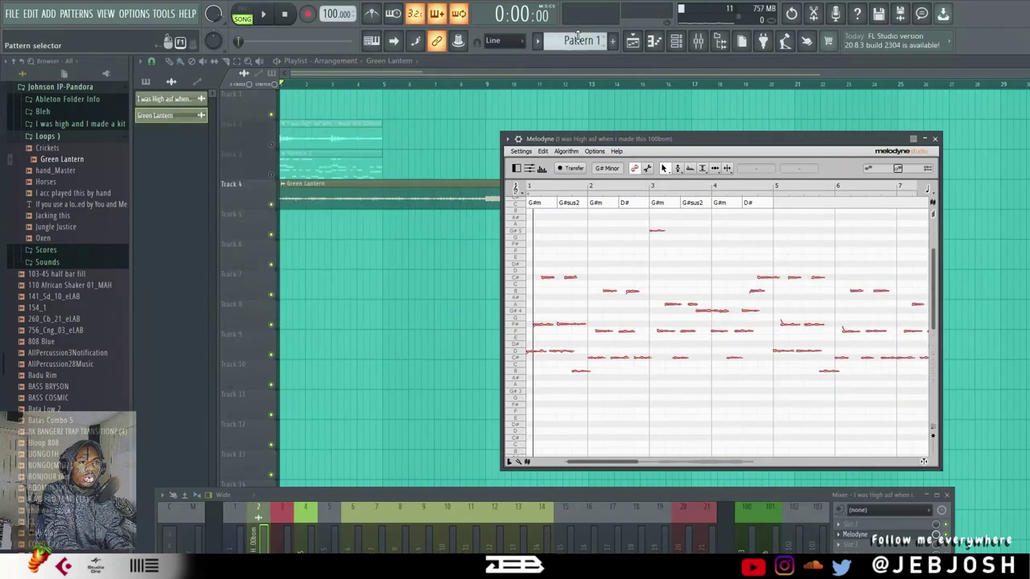
Switch to Pattern 2, which holds the jip piano channel
scroll(570, 40, up, 1)
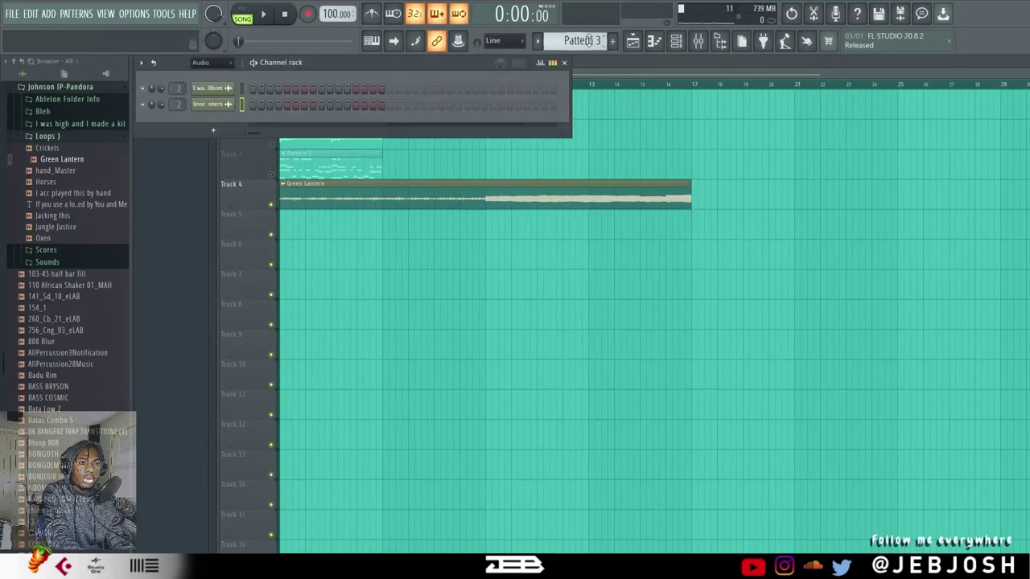
click(541, 51)
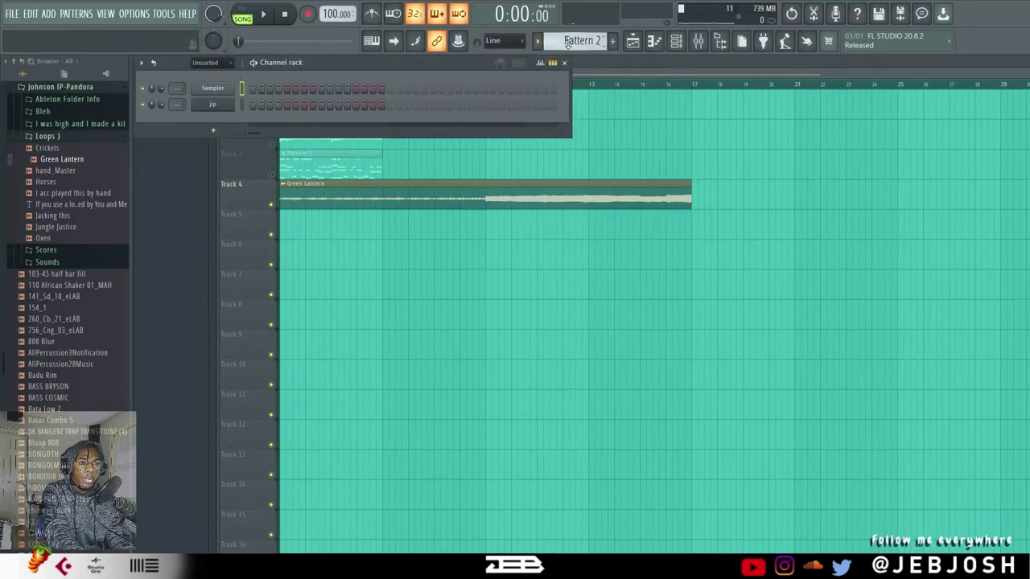
scroll(36, 173, down, 10)
scroll(36, 173, up, 6)
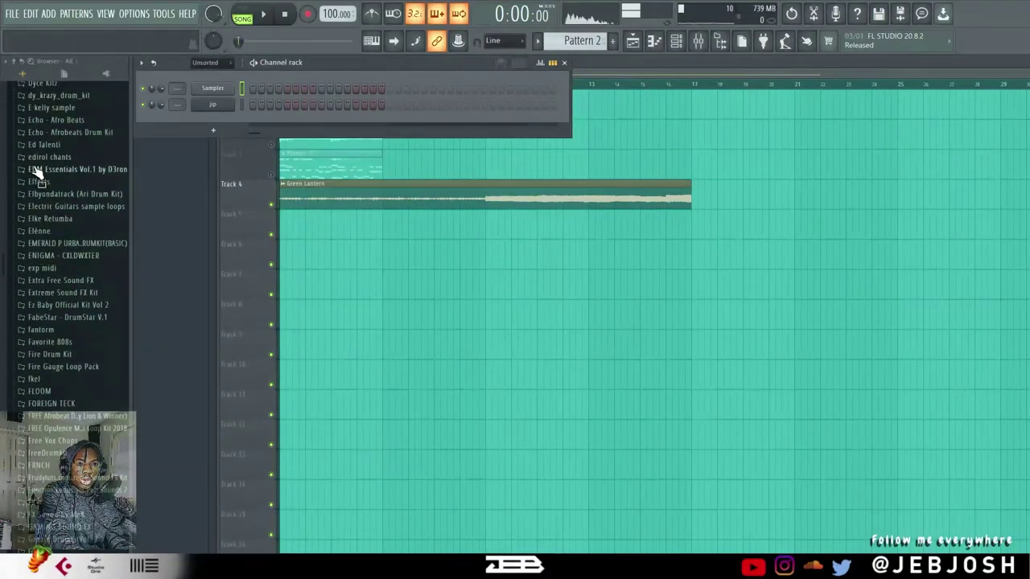
scroll(55, 266, down, 15)
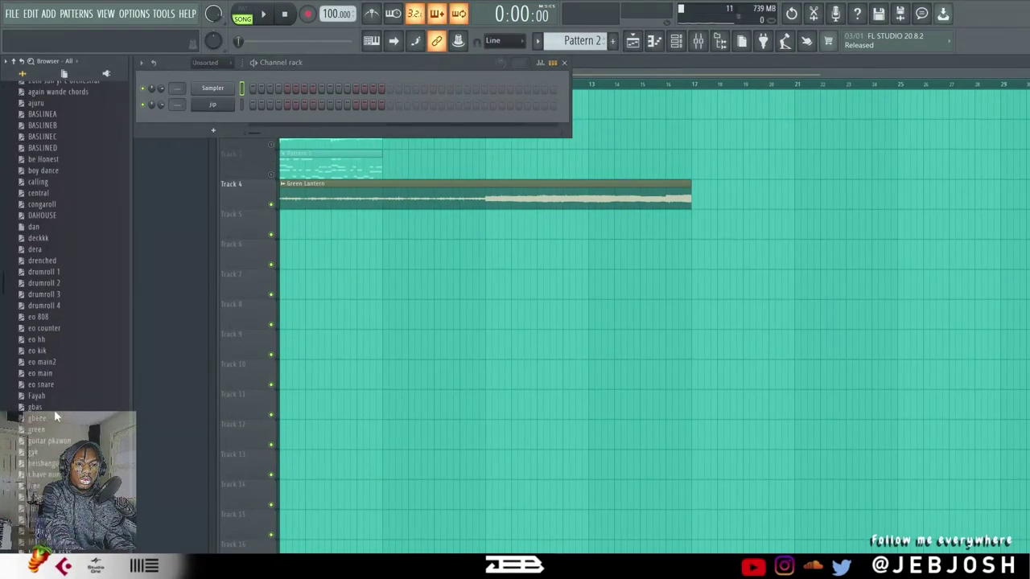
Refresh the Browser, load jip2.mid onto the jip piano channel, and start playback
click(26, 69)
drag(58, 350, 211, 105)
click(264, 14)
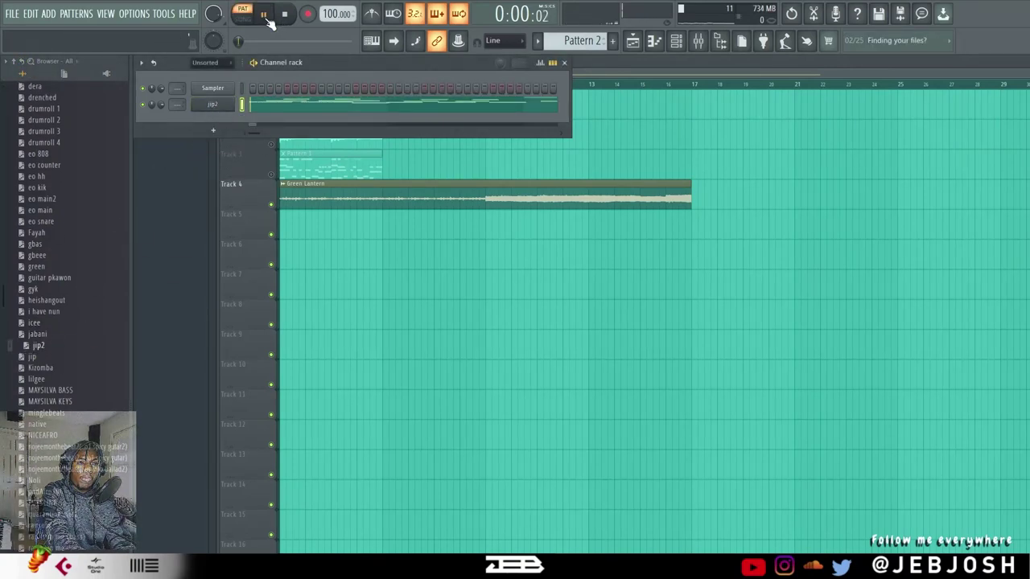
Review the jip2 notes in the Piano roll during playback, then stop and return to the playlist
click(301, 106)
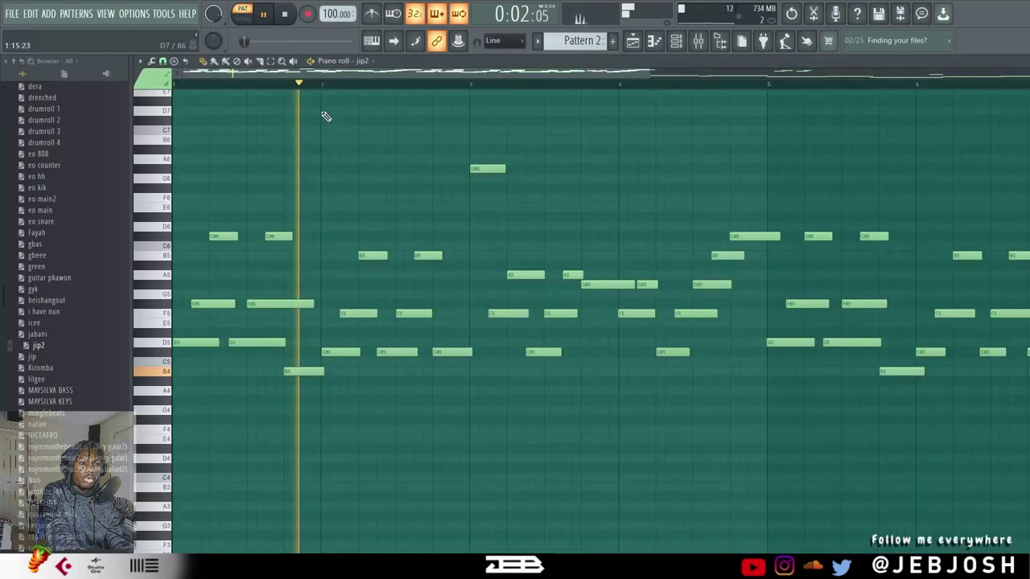
scroll(672, 259, down, 2)
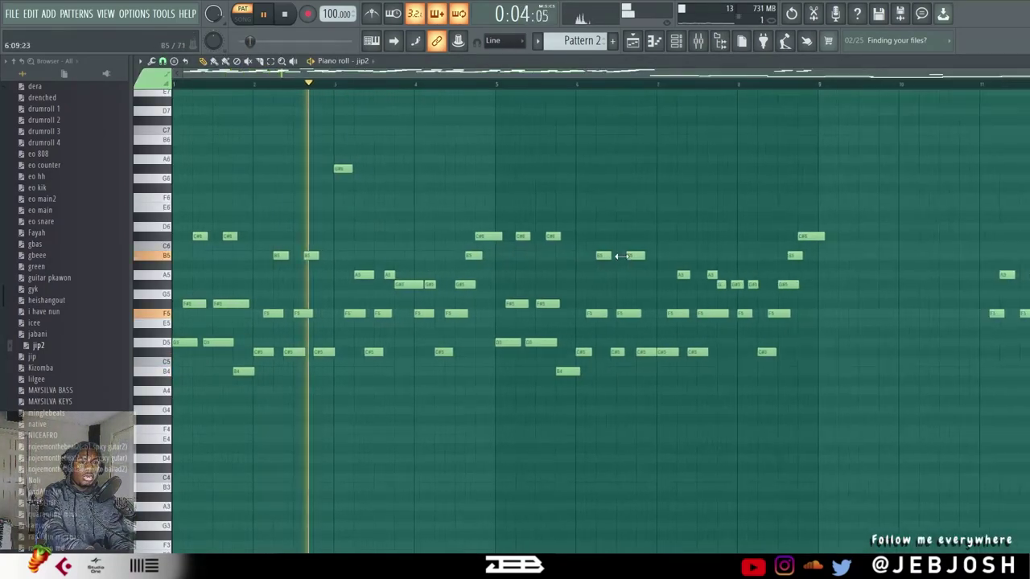
scroll(516, 243, right, 4)
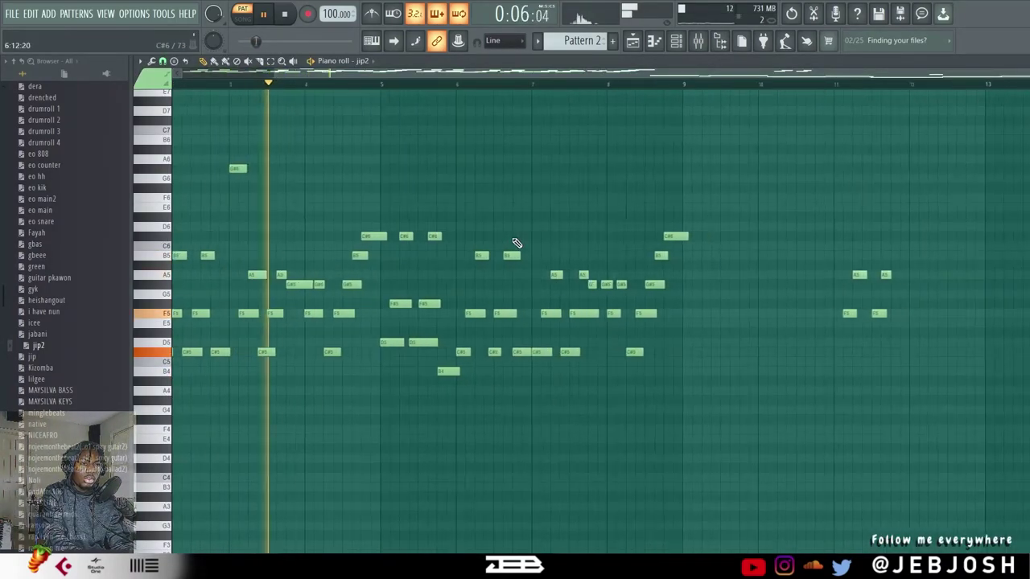
scroll(517, 243, down, 1)
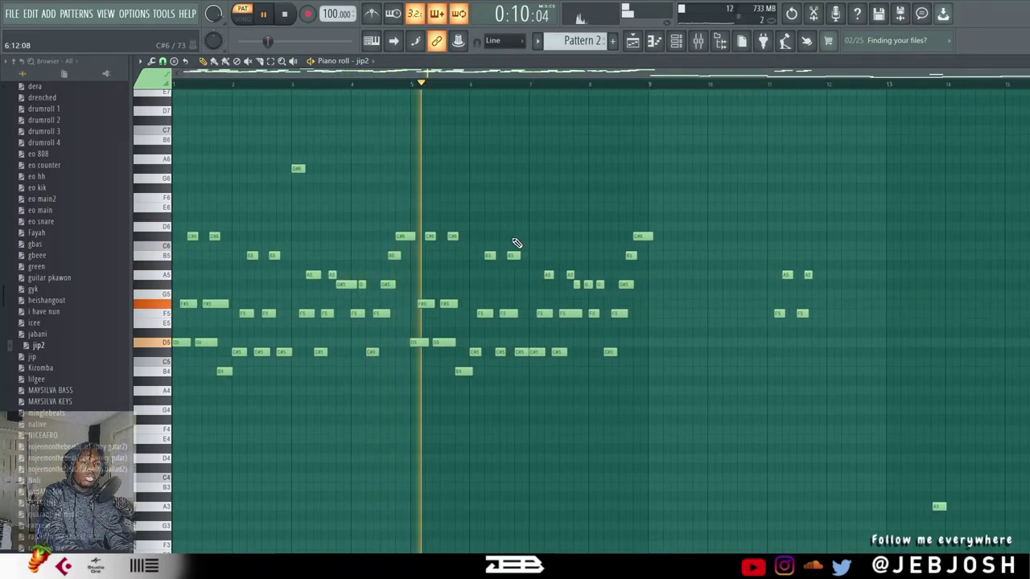
scroll(788, 321, down, 3)
scroll(789, 321, up, 1)
scroll(788, 321, down, 1)
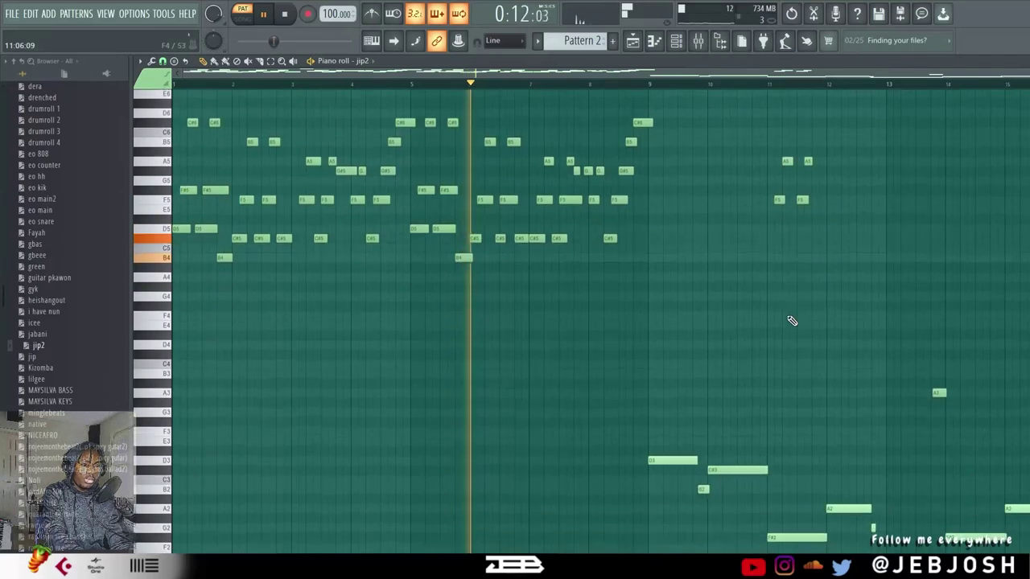
scroll(792, 321, up, 1)
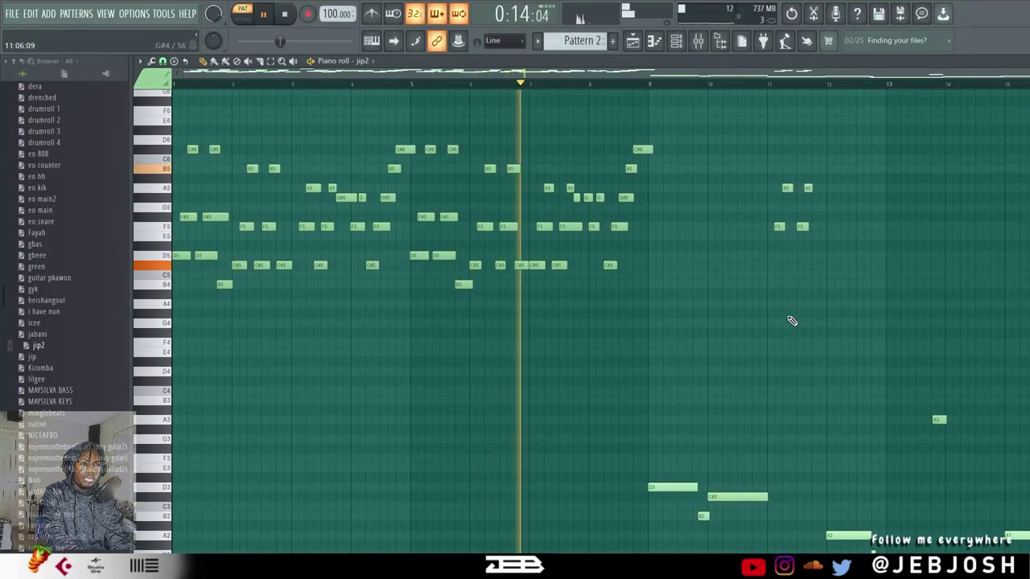
scroll(792, 321, up, 1)
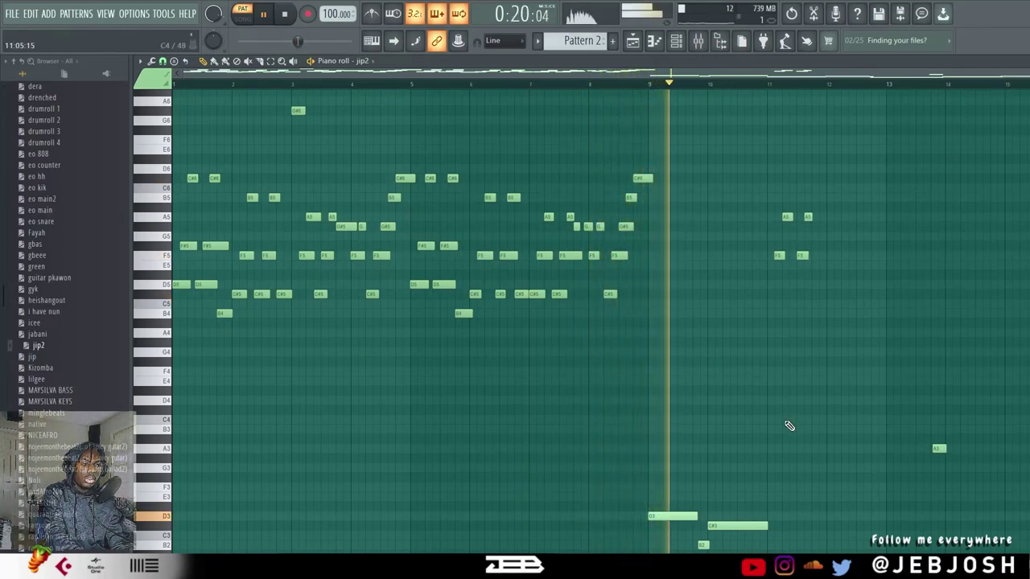
scroll(793, 421, down, 2)
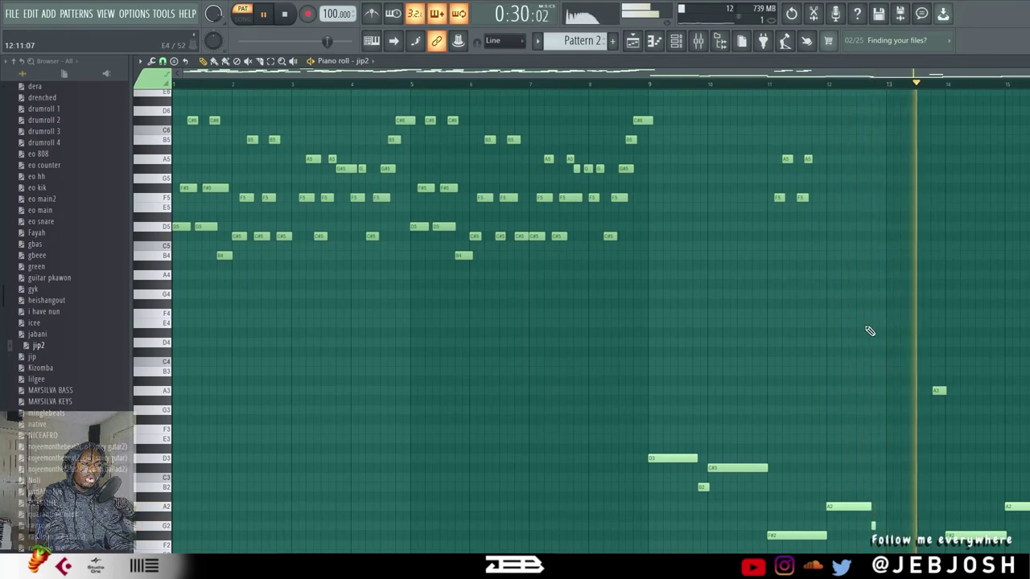
key(space)
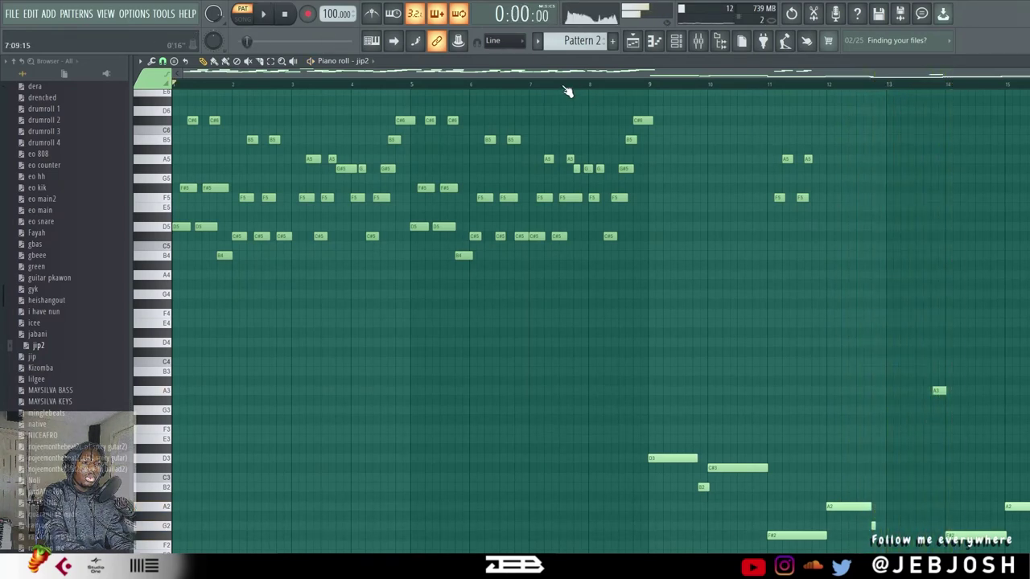
click(634, 41)
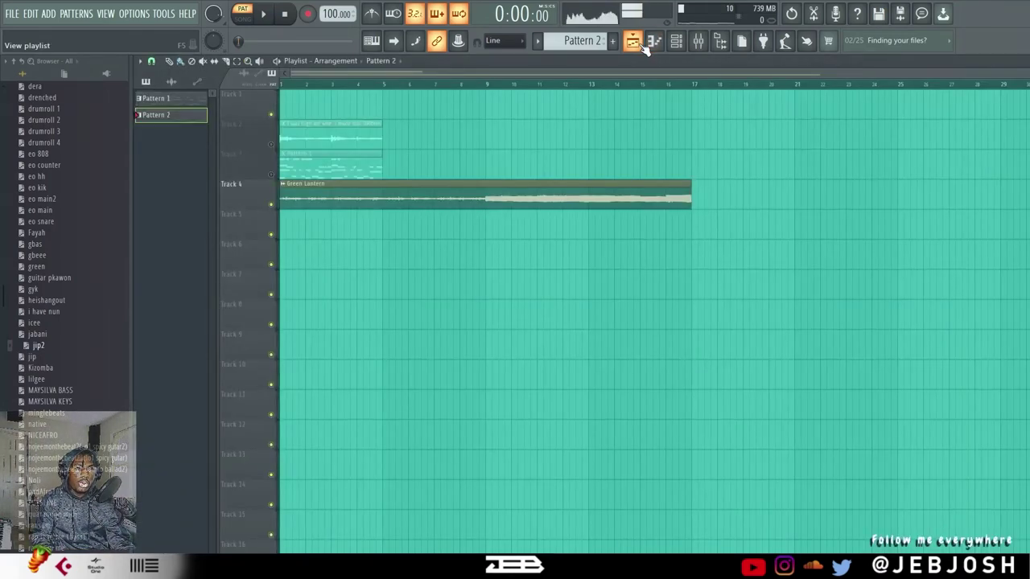